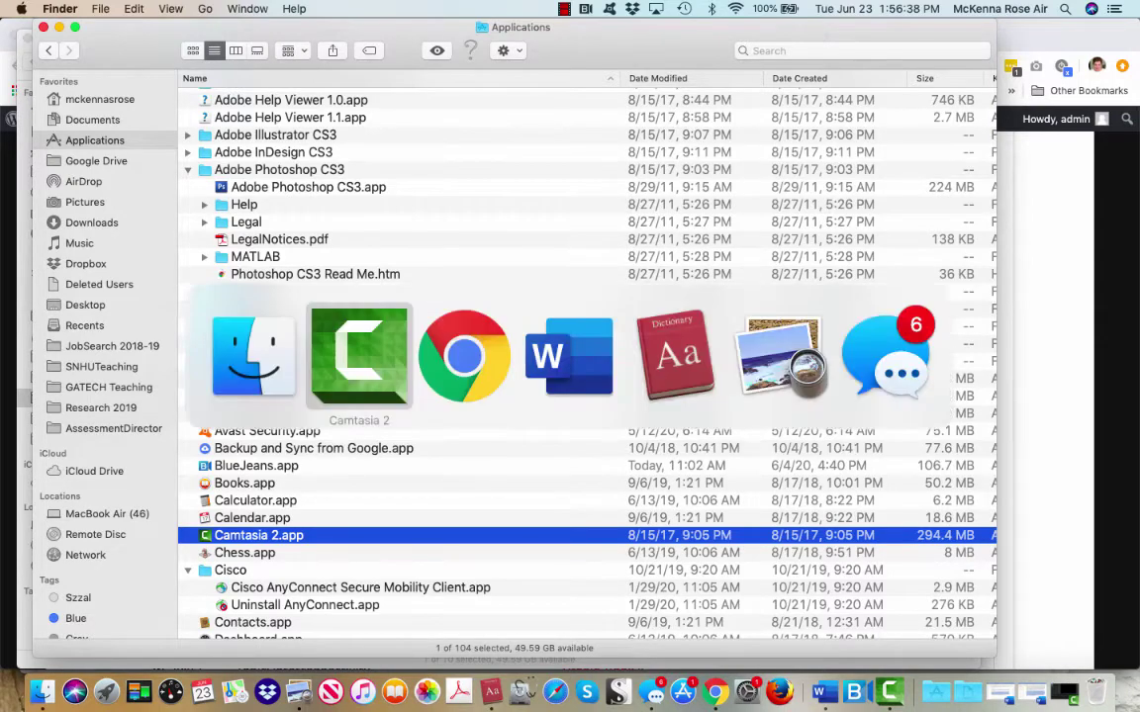
Switch to Chrome, open the PD3: Media Analysis assignment from the course calendar, and examine prompt questions 2 and 3.
{"action": "key", "text": "super+Tab"}
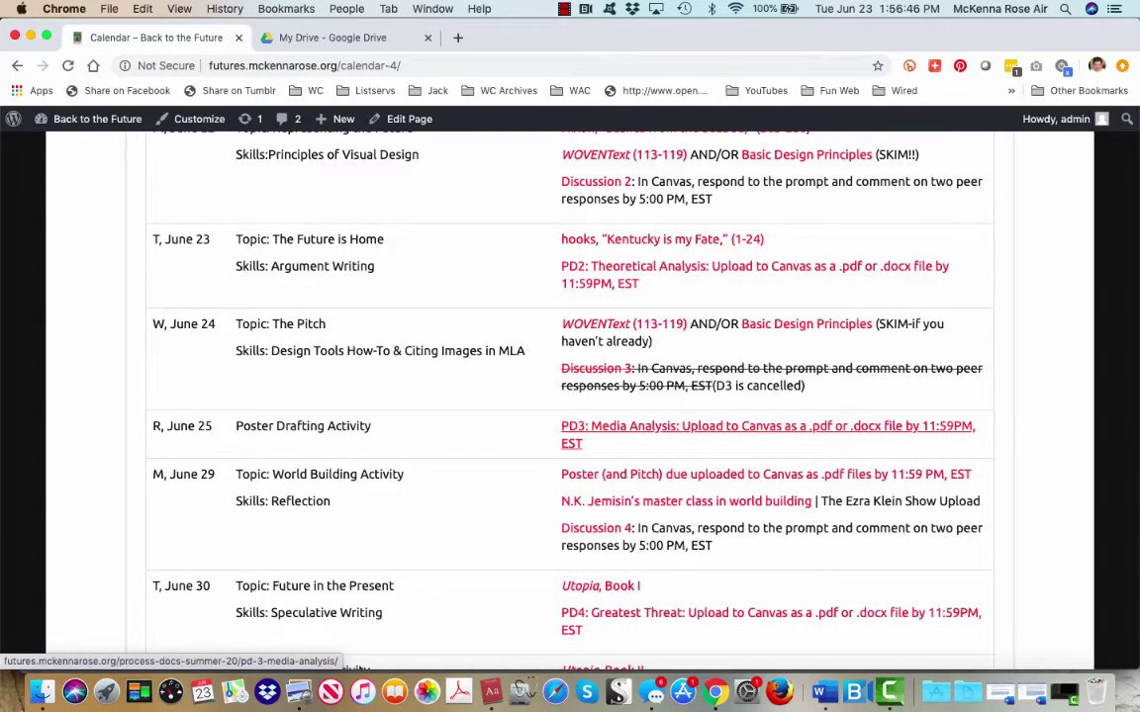
{"action": "left_click", "coordinate": [692, 426]}
{"action": "scroll", "coordinate": [570, 396], "scroll_direction": "down", "scroll_amount": 5}
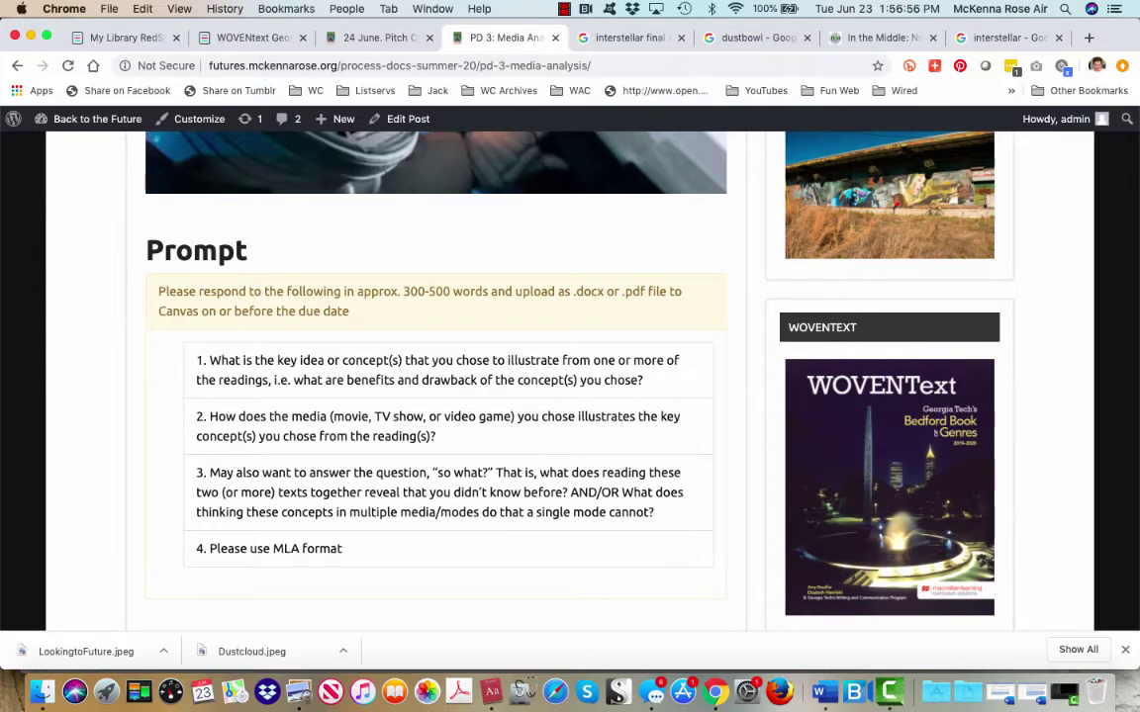
{"action": "left_click_drag", "start_coordinate": [310, 416], "coordinate": [435, 436]}
{"action": "left_click_drag", "start_coordinate": [654, 513], "coordinate": [208, 473]}
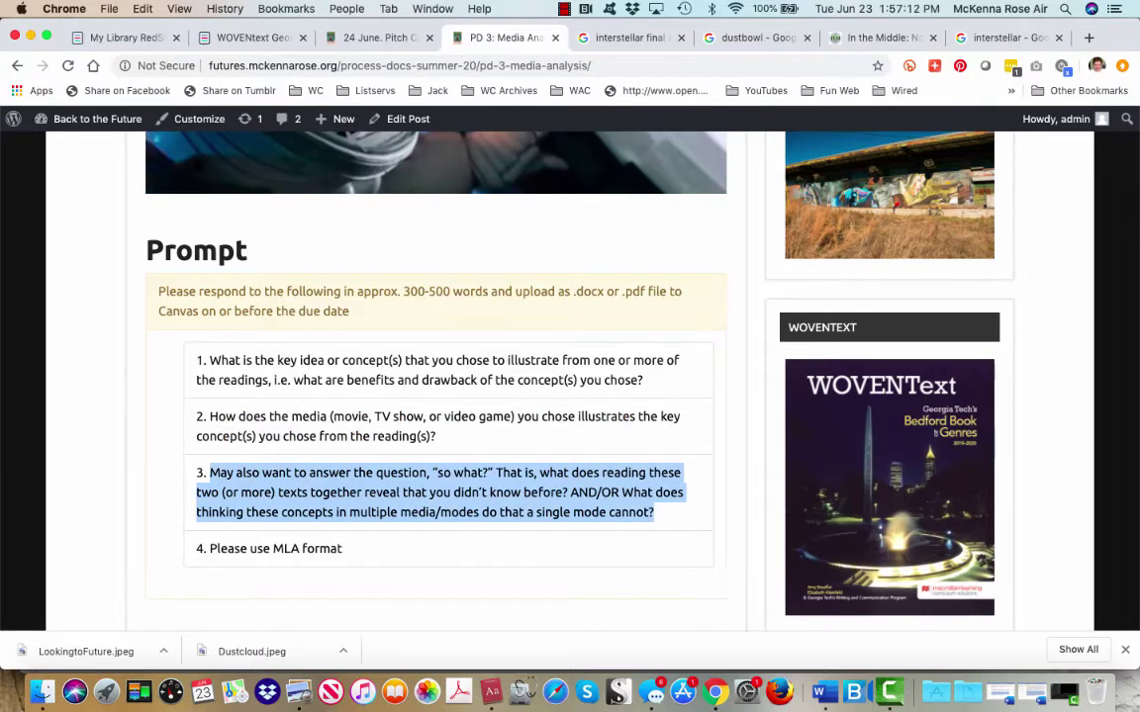
{"action": "left_click", "coordinate": [208, 473]}
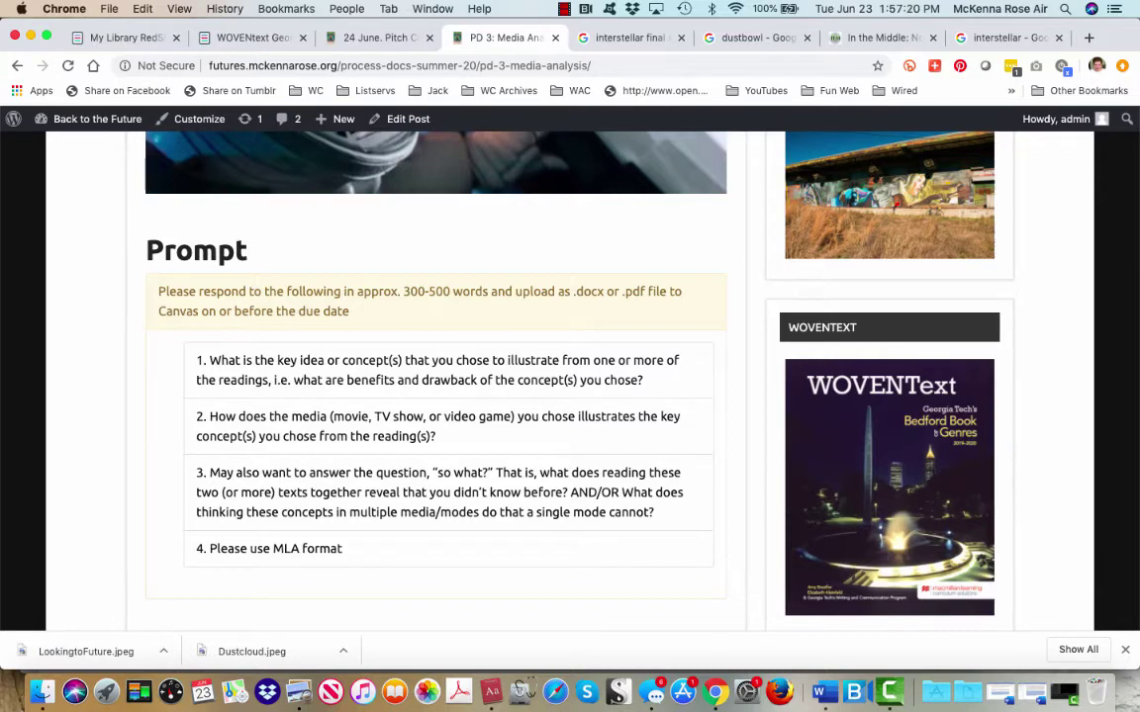
Go to the 24 June pitch composition page and follow its PD3: Media Analysis link.
{"action": "key", "text": "ctrl+shift+Tab"}
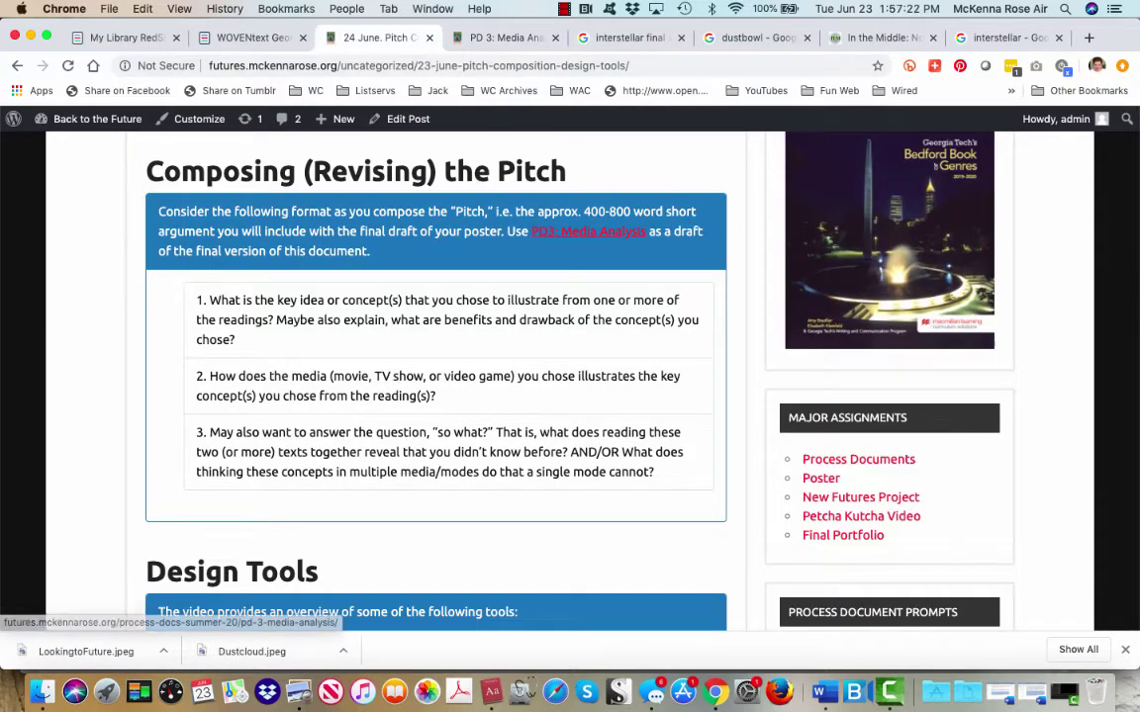
{"action": "left_click", "coordinate": [589, 230]}
{"action": "scroll", "coordinate": [329, 344], "scroll_direction": "down", "scroll_amount": 5}
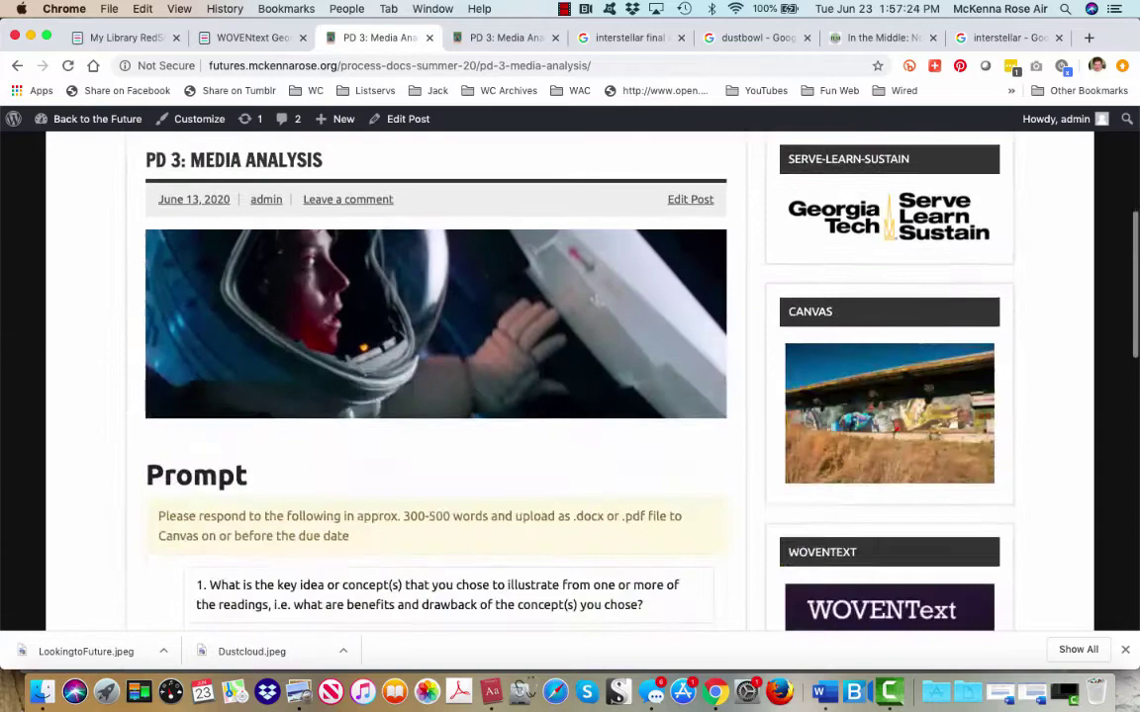
{"action": "scroll", "coordinate": [329, 344], "scroll_direction": "up", "scroll_amount": 5}
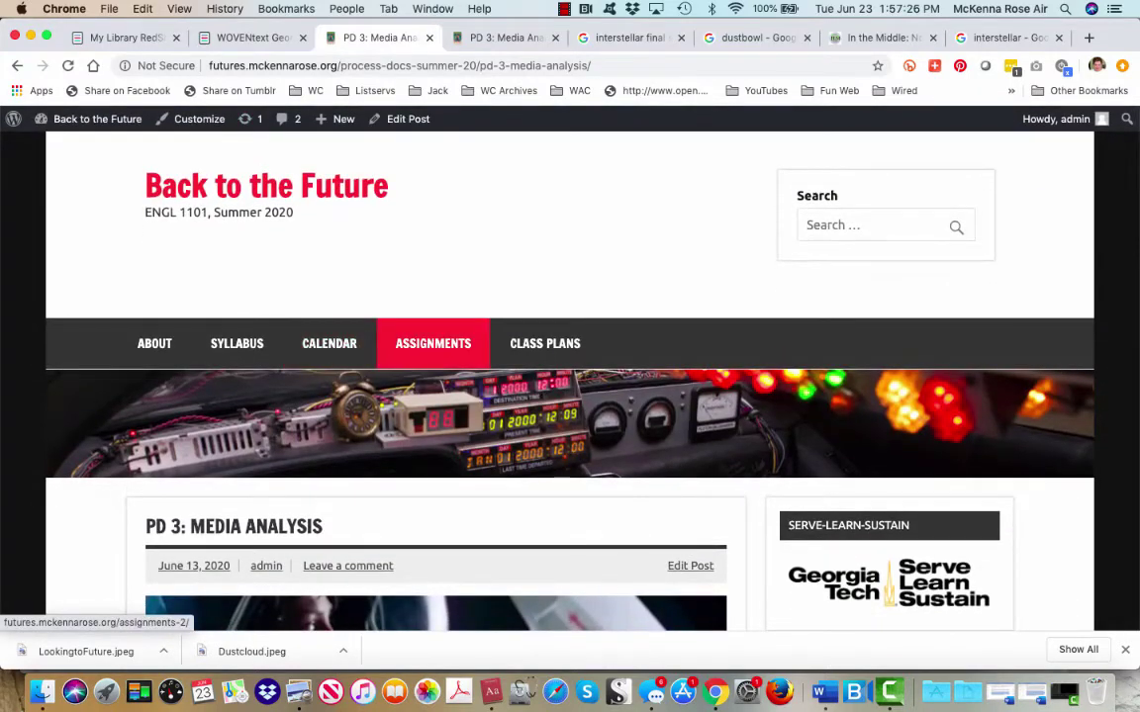
Open the Poster assignment from the course's Assignments page and highlight the Pitch word-count requirement in its description.
{"action": "left_click", "coordinate": [433, 343]}
{"action": "scroll", "coordinate": [433, 343], "scroll_direction": "down", "scroll_amount": 3}
{"action": "scroll", "coordinate": [174, 257], "scroll_direction": "down", "scroll_amount": 5}
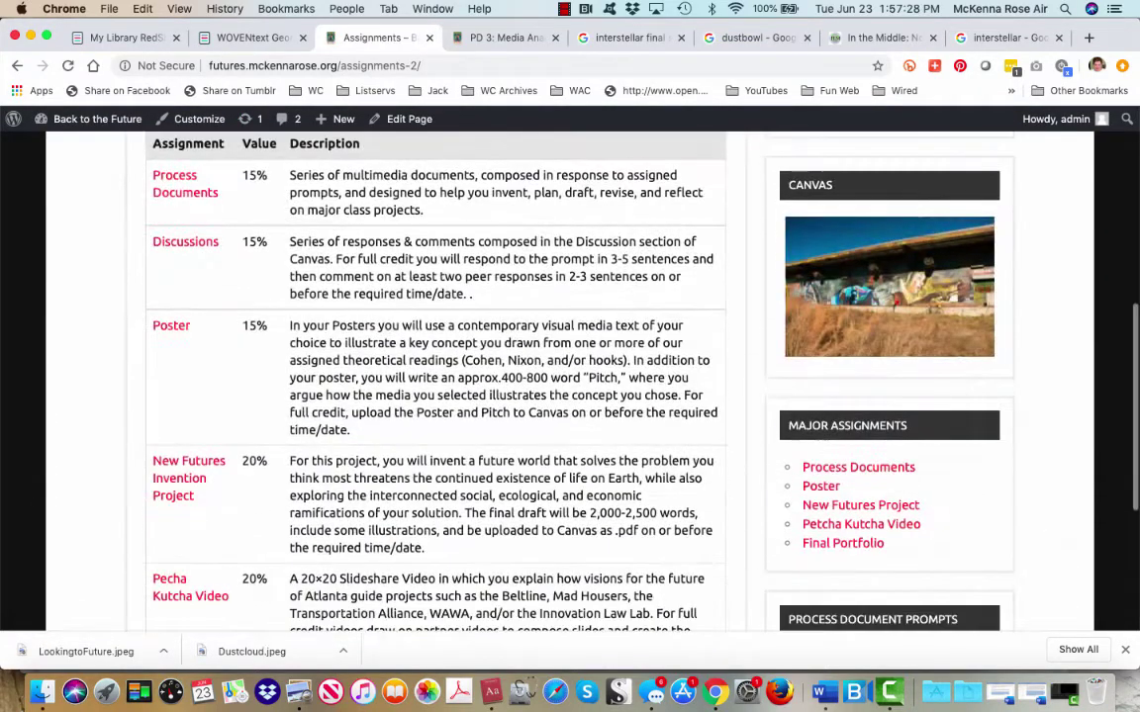
{"action": "left_click", "coordinate": [172, 255]}
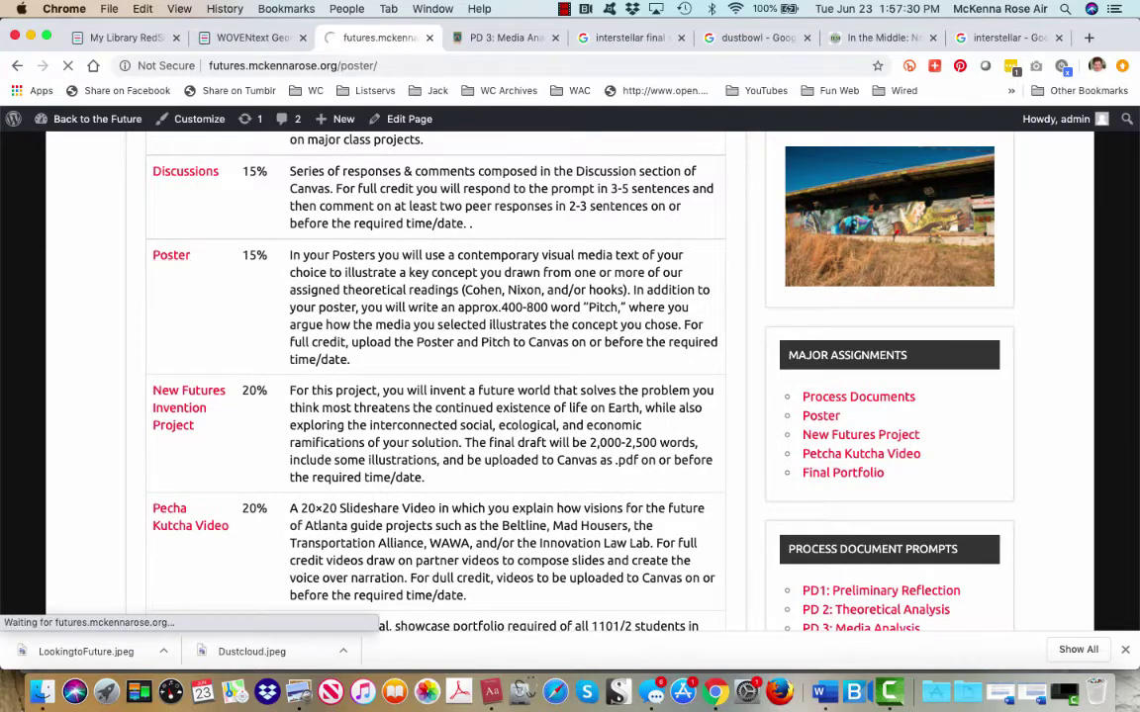
{"action": "scroll", "coordinate": [171, 255], "scroll_direction": "down", "scroll_amount": 7}
{"action": "scroll", "coordinate": [435, 376], "scroll_direction": "down", "scroll_amount": 2}
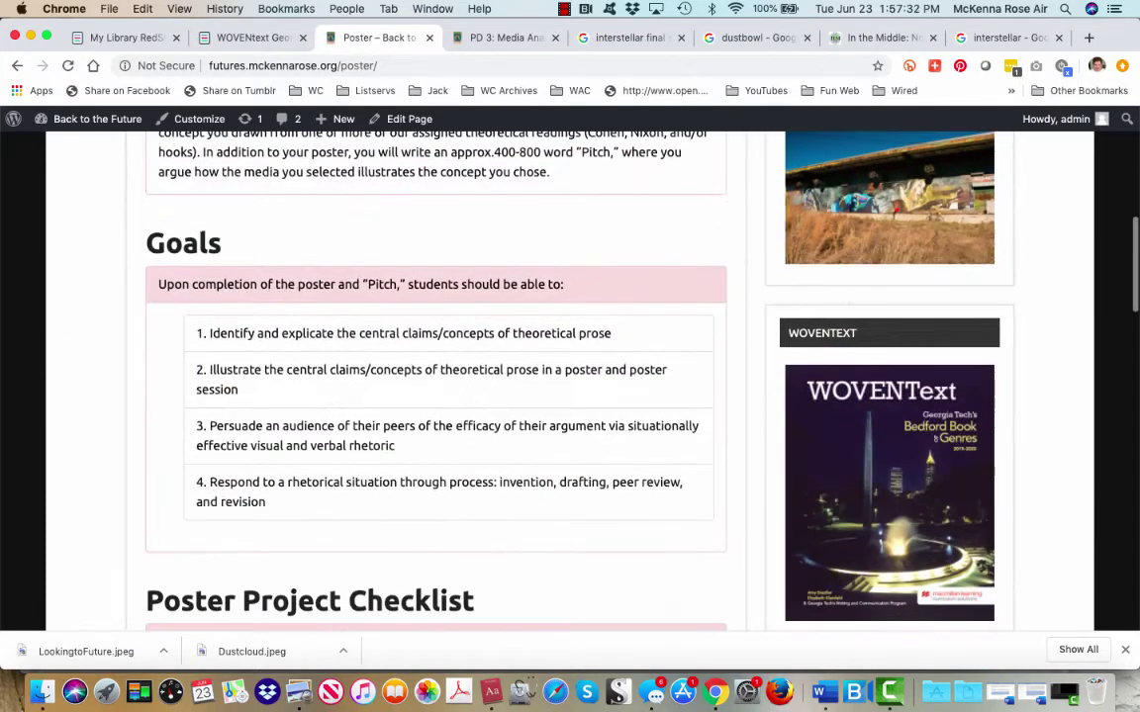
{"action": "scroll", "coordinate": [435, 376], "scroll_direction": "up", "scroll_amount": 2}
{"action": "left_click_drag", "start_coordinate": [620, 263], "coordinate": [508, 263]}
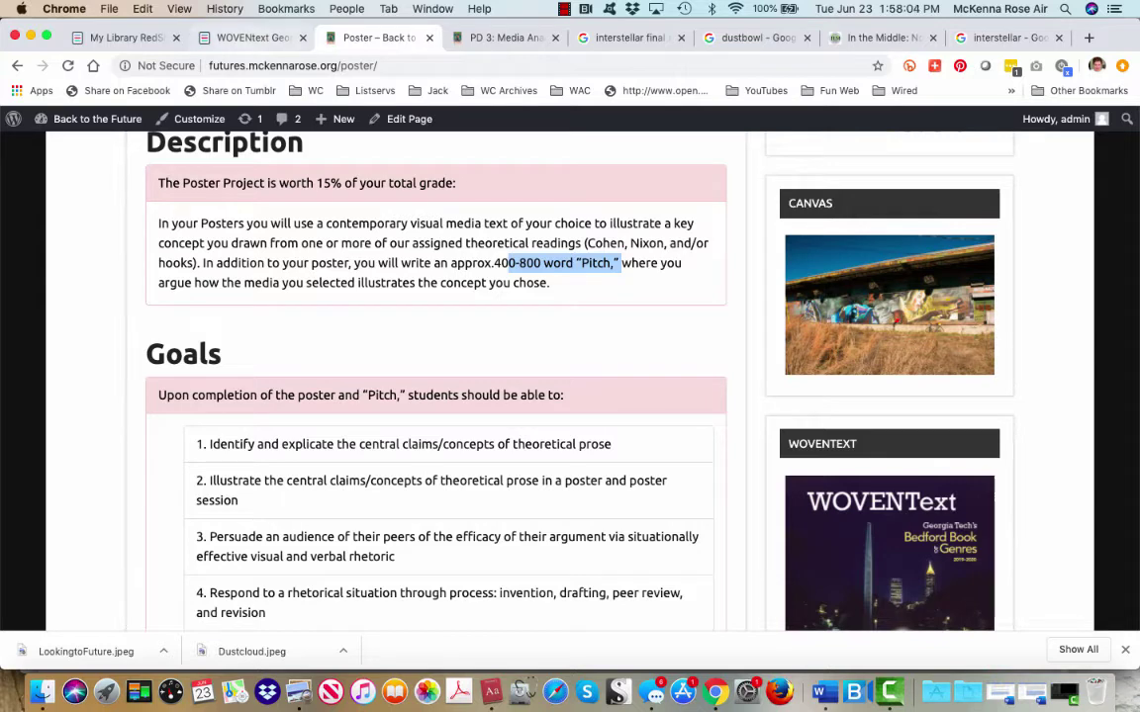
Examine the highlighted Process passage on page 32 of the WOVENText e-book.
{"action": "key", "text": "ctrl+shift+Tab"}
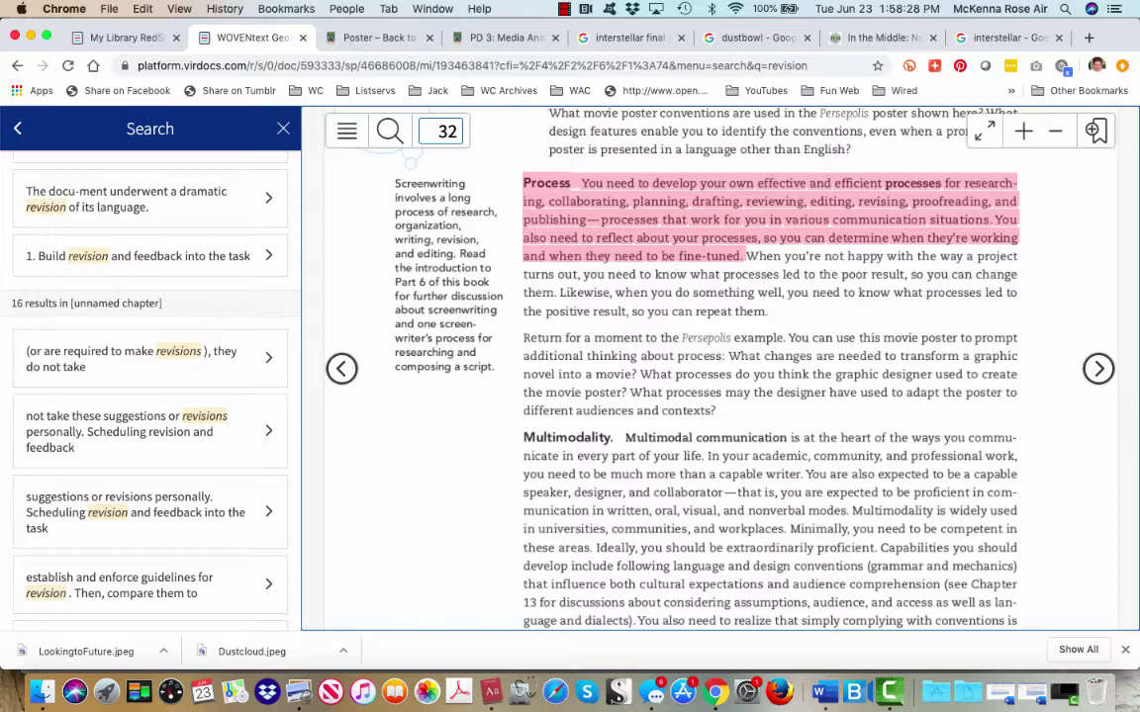
{"action": "scroll", "coordinate": [720, 368], "scroll_direction": "up", "scroll_amount": 2}
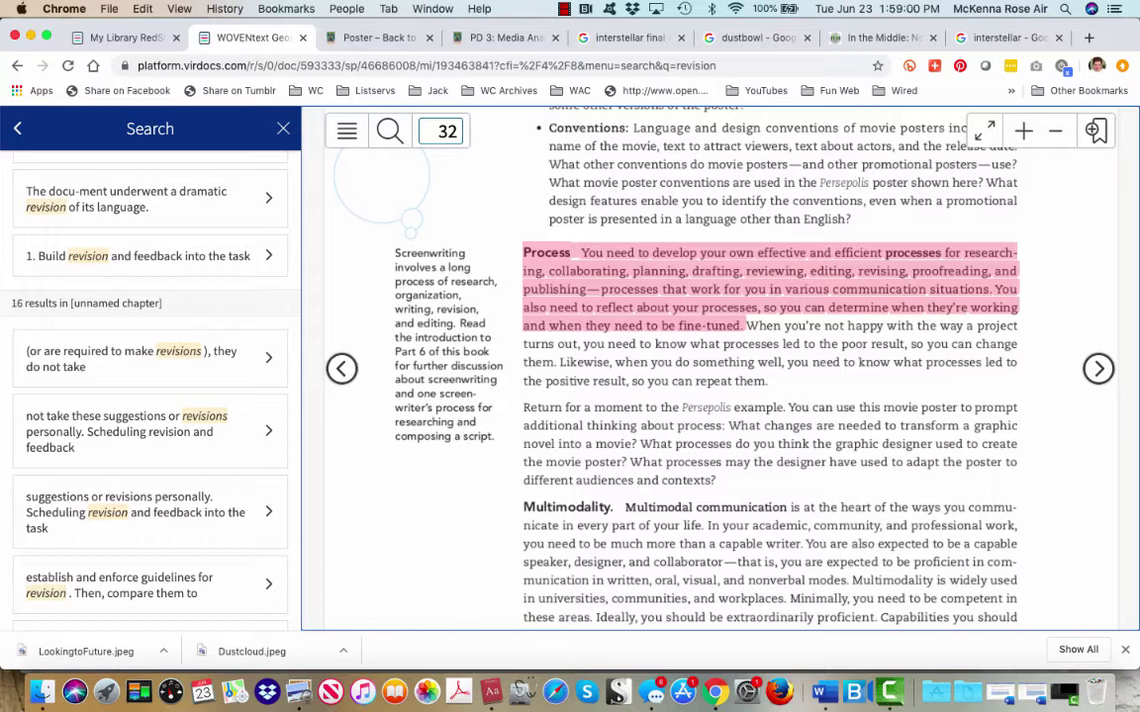
Switch to Word and show the PitchDraft document from its beginning.
{"action": "key", "text": "super+Tab"}
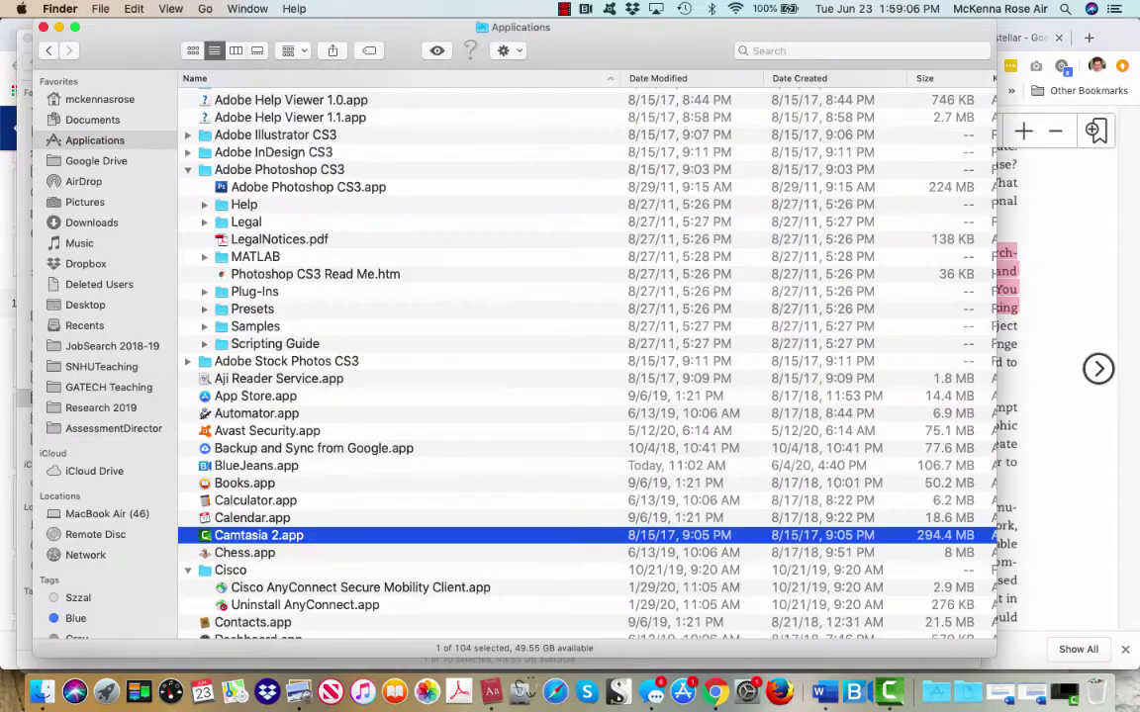
{"action": "key", "text": "super+Tab"}
{"action": "key", "text": "super+Tab"}
{"action": "key", "text": "super+Tab"}
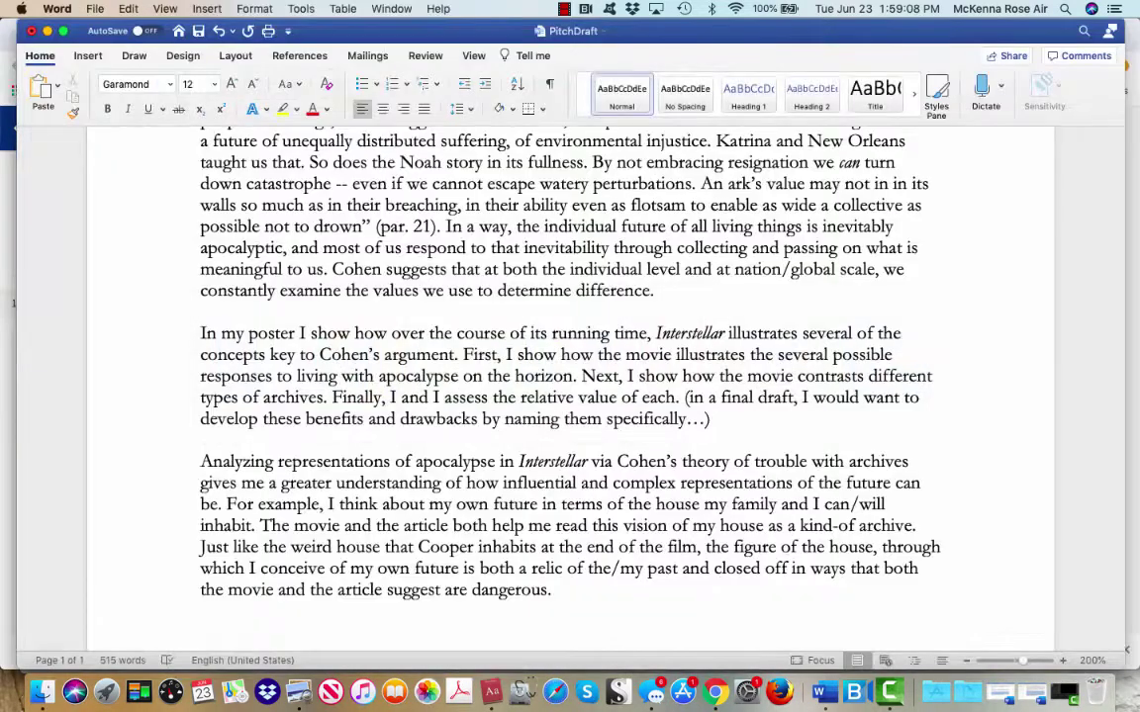
{"action": "scroll", "coordinate": [570, 376], "scroll_direction": "up", "scroll_amount": 5}
{"action": "scroll", "coordinate": [570, 395], "scroll_direction": "up", "scroll_amount": 6}
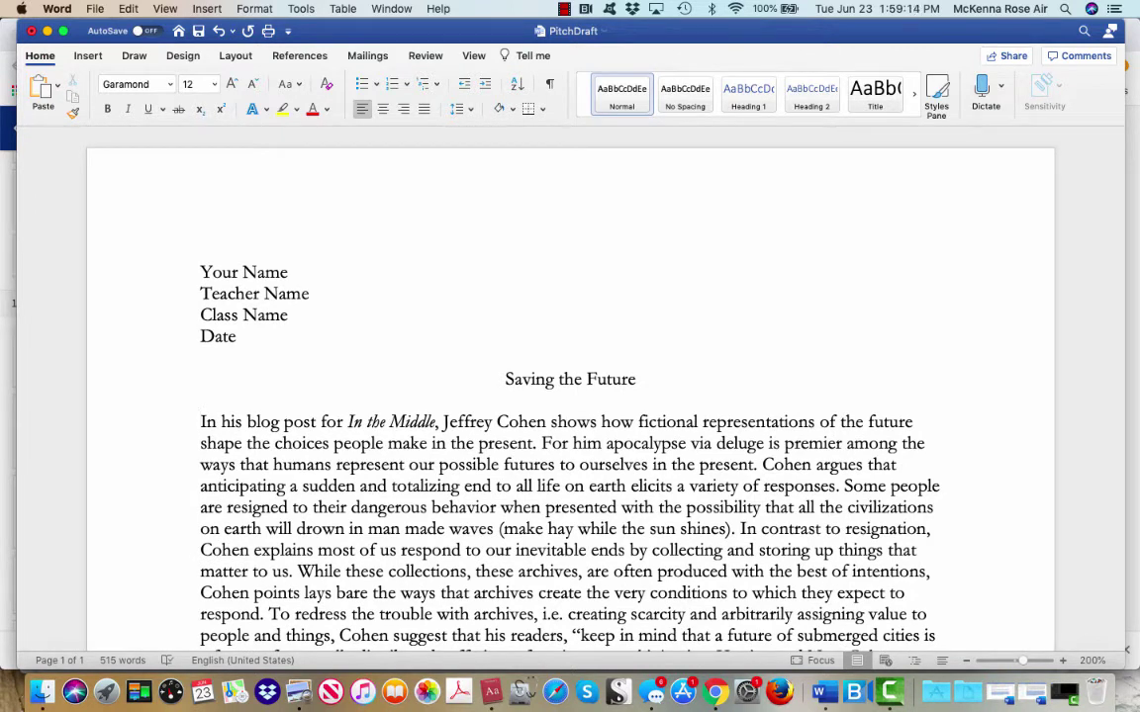
Switch to Chrome and copy the text of the first prompt question from the PD 3: Media Analysis page.
{"action": "key", "text": "super+Tab"}
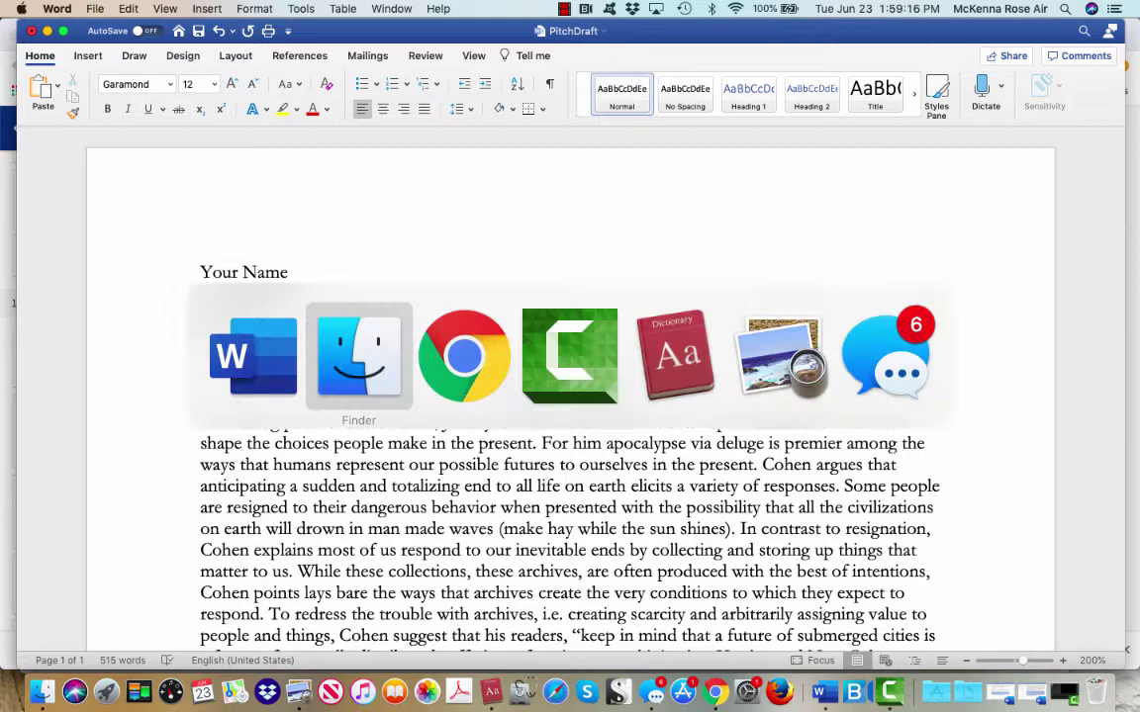
{"action": "key", "text": "super+Tab"}
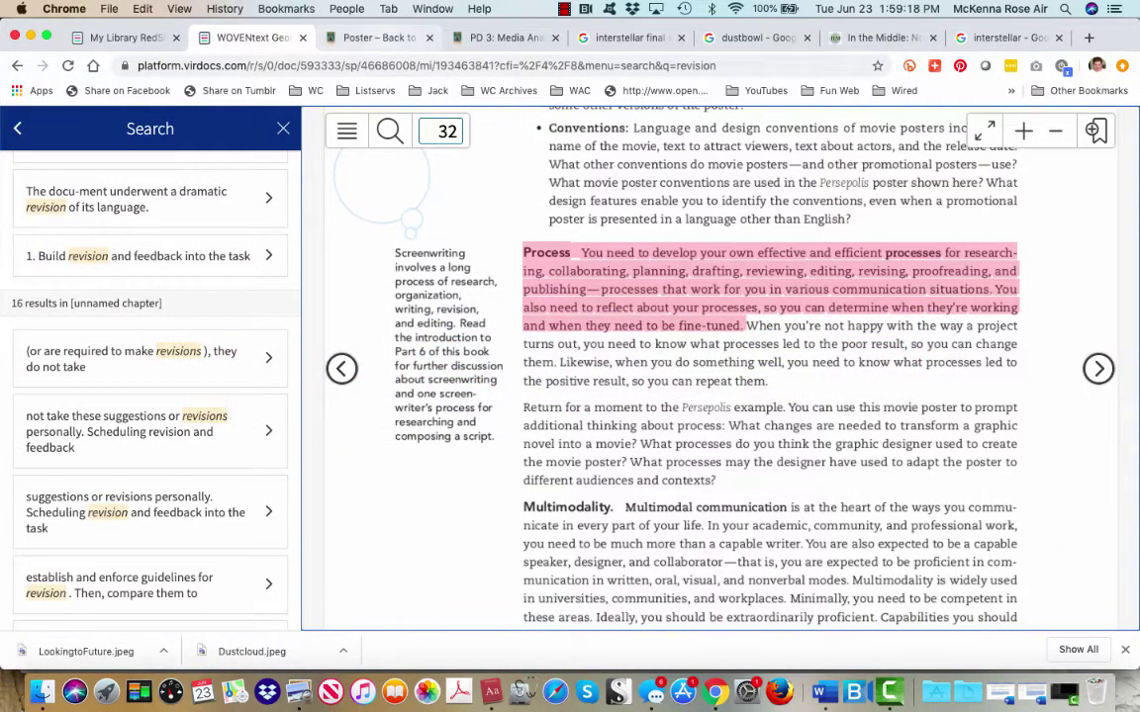
{"action": "key", "text": "super+4"}
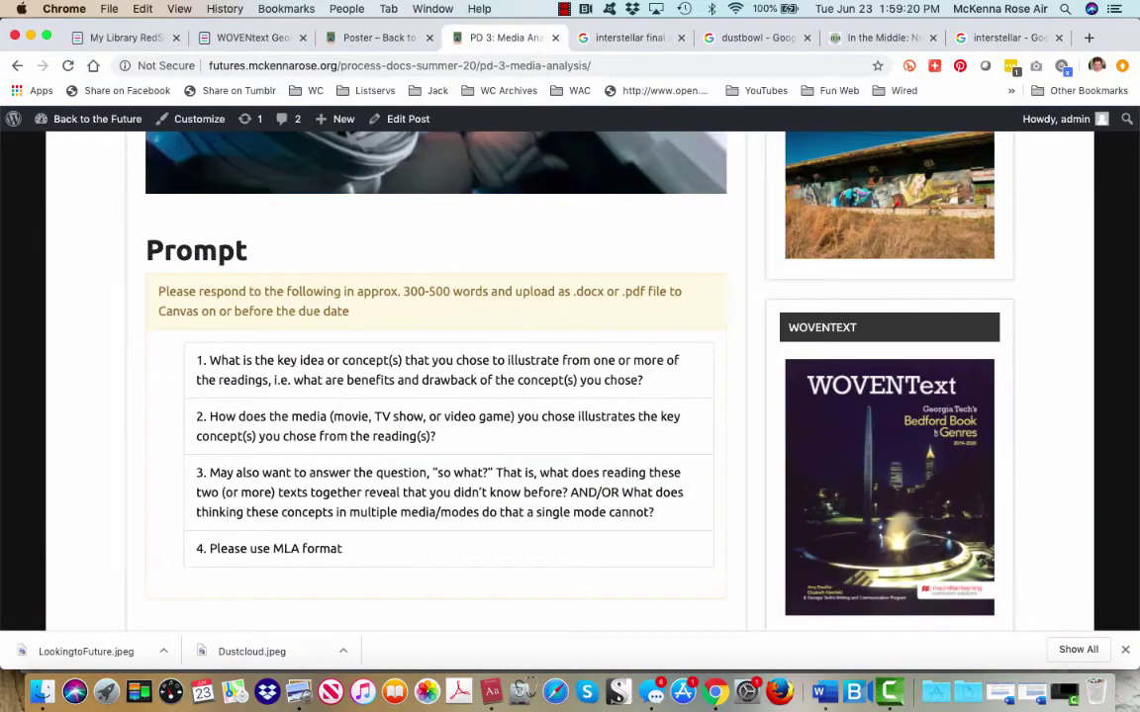
{"action": "left_click_drag", "start_coordinate": [643, 380], "coordinate": [206, 360]}
{"action": "key", "text": "super+c"}
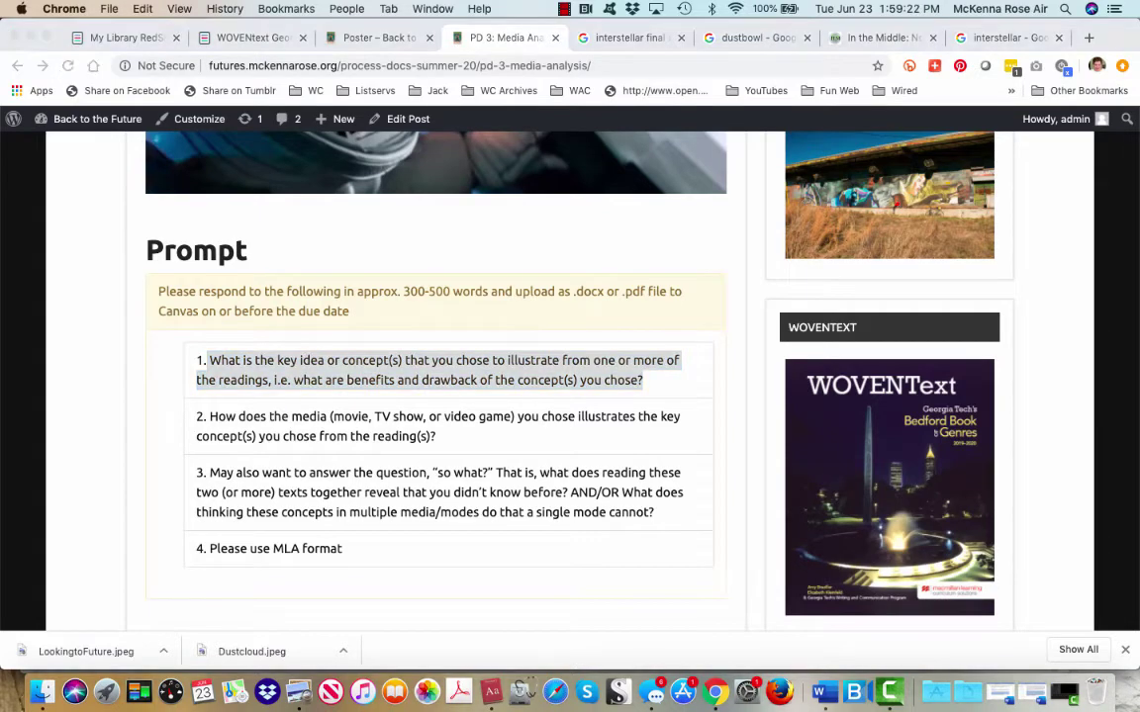
In Word, paste the copied question on its own line above PitchDraft's first body paragraph and remove its leading space.
{"action": "key", "text": "super+Tab"}
{"action": "left_click", "coordinate": [201, 421]}
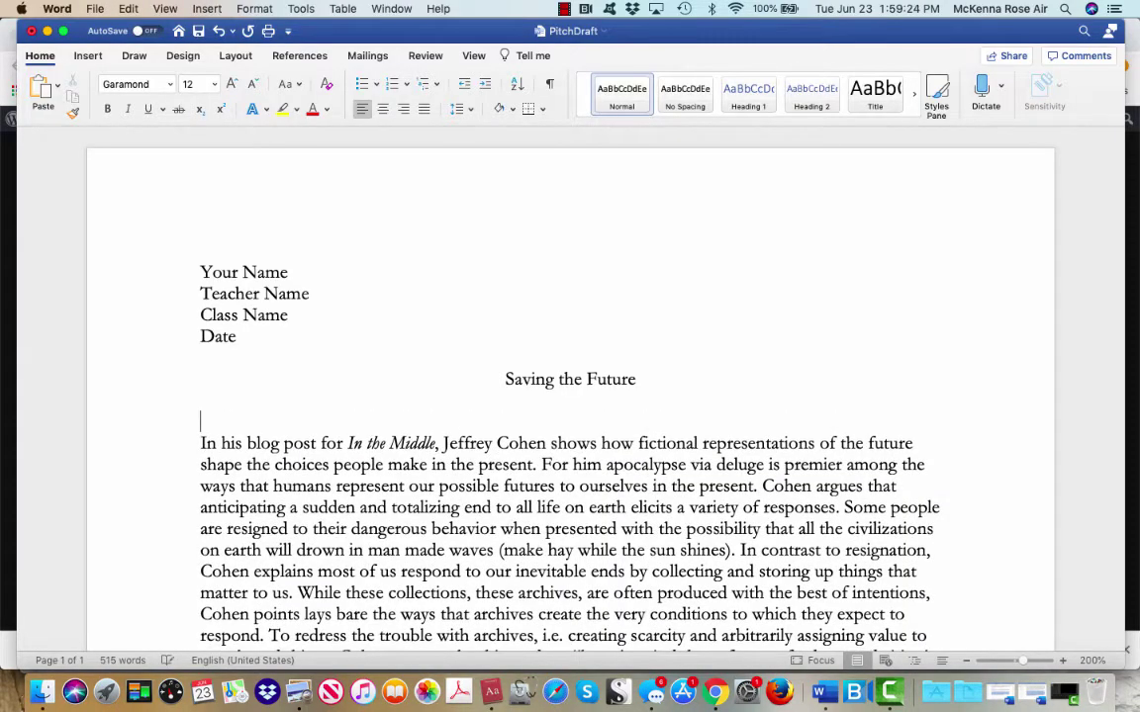
{"action": "key", "text": "super+v"}
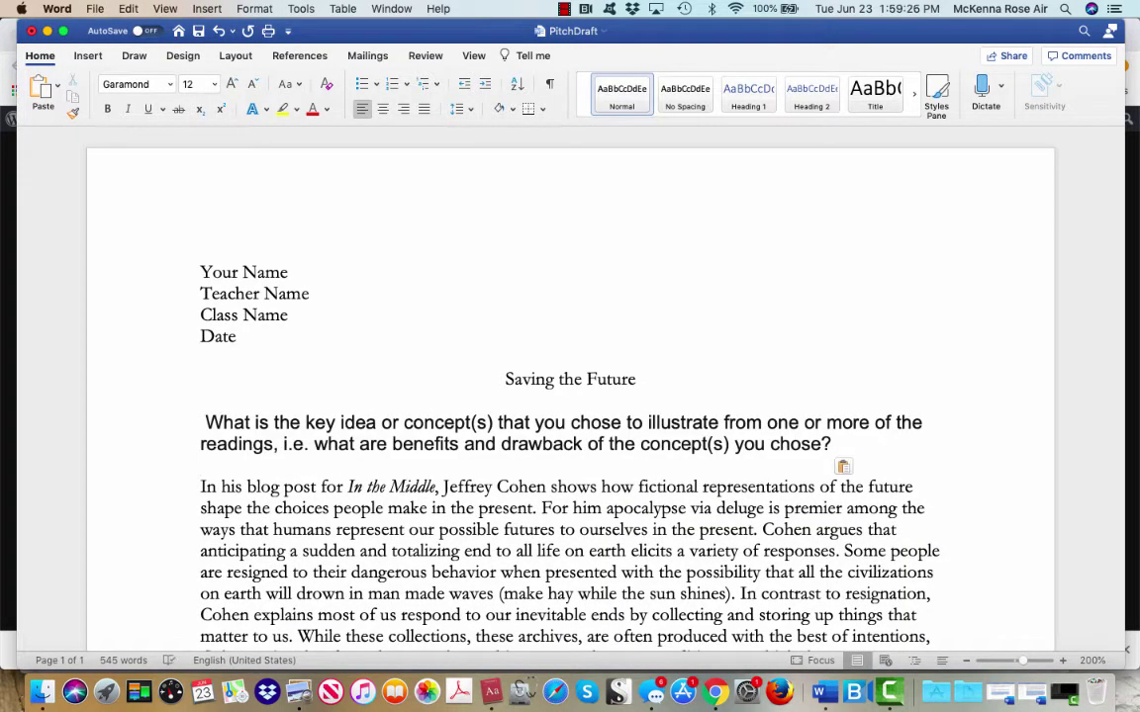
{"action": "left_click", "coordinate": [206, 422]}
{"action": "key", "text": "BackSpace"}
Read the first body paragraph against the pasted question, highlighting the passage from "While these collections" to "creating scarcity".
{"action": "scroll", "coordinate": [570, 396], "scroll_direction": "down", "scroll_amount": 1}
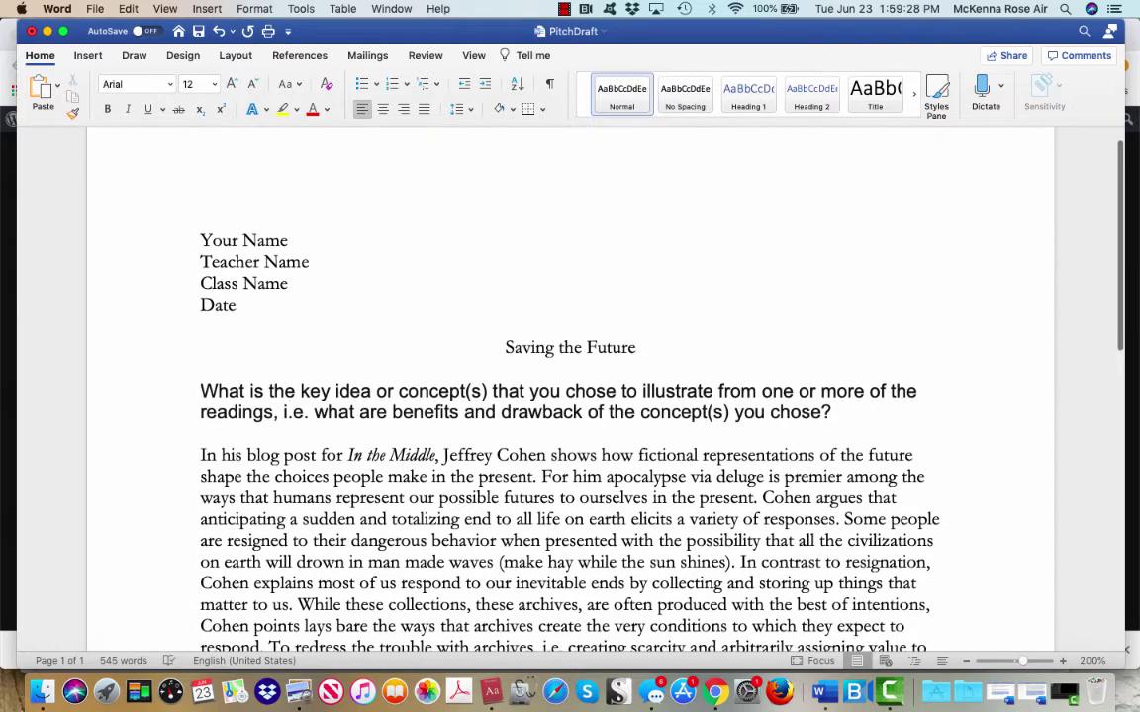
{"action": "scroll", "coordinate": [570, 396], "scroll_direction": "down", "scroll_amount": 6}
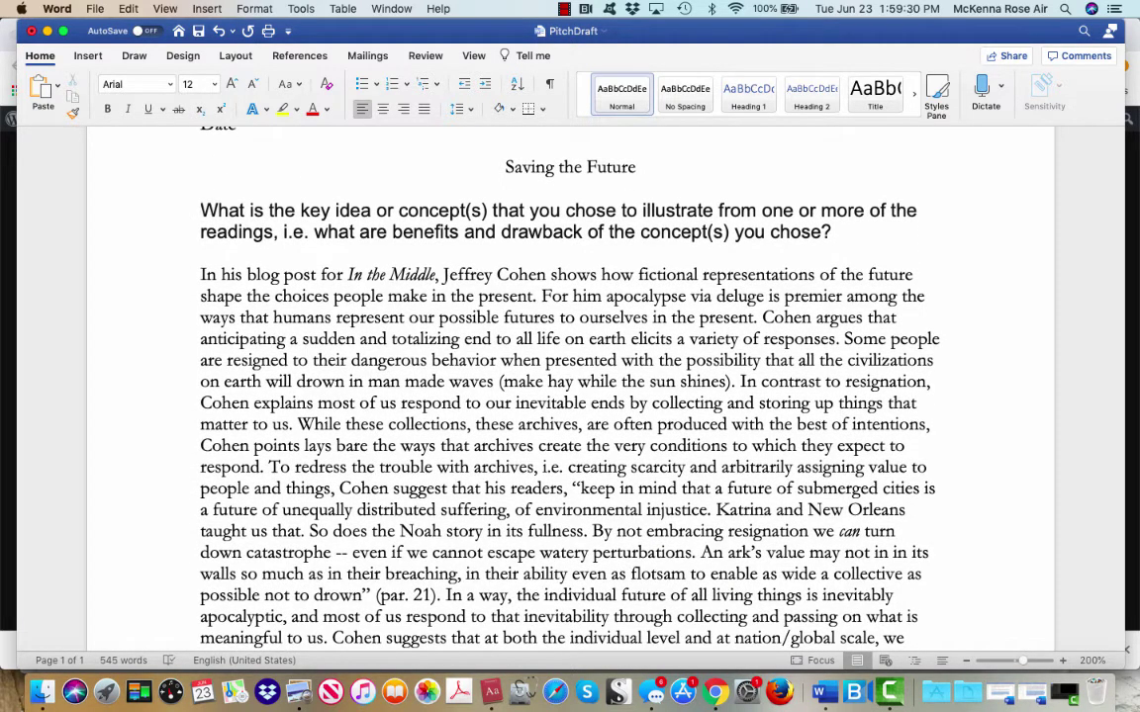
{"action": "double_click", "coordinate": [362, 467]}
{"action": "scroll", "coordinate": [570, 386], "scroll_direction": "down", "scroll_amount": 1}
{"action": "scroll", "coordinate": [570, 386], "scroll_direction": "down", "scroll_amount": 2}
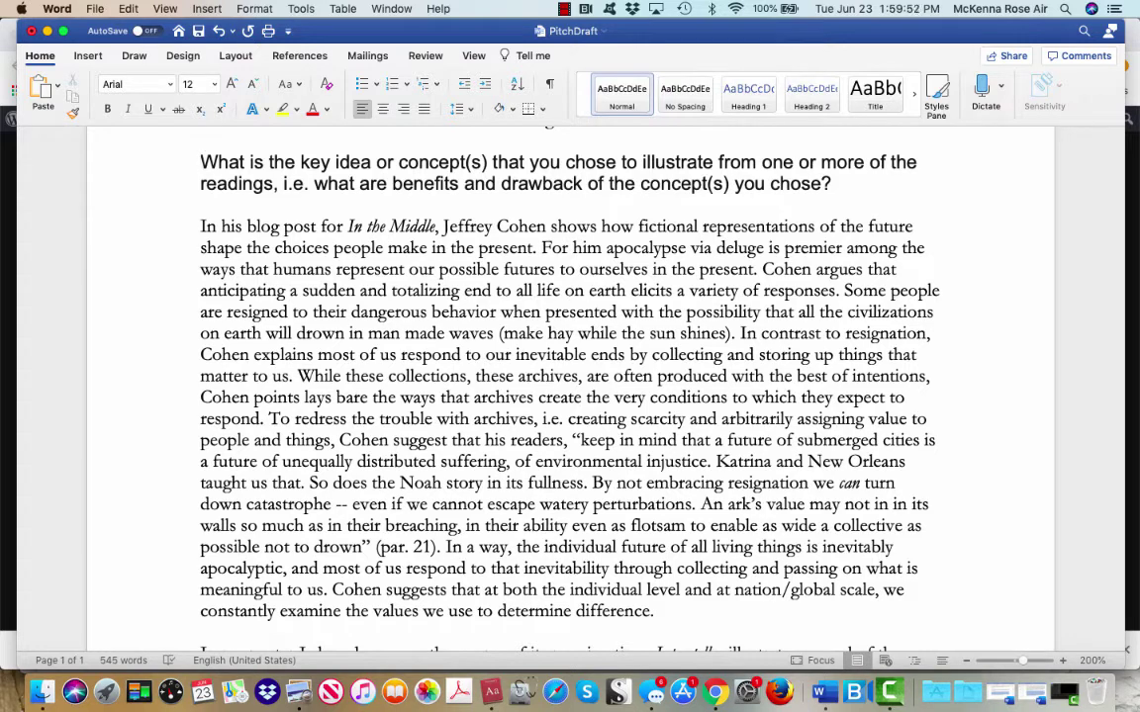
{"action": "scroll", "coordinate": [569, 386], "scroll_direction": "down", "scroll_amount": 3}
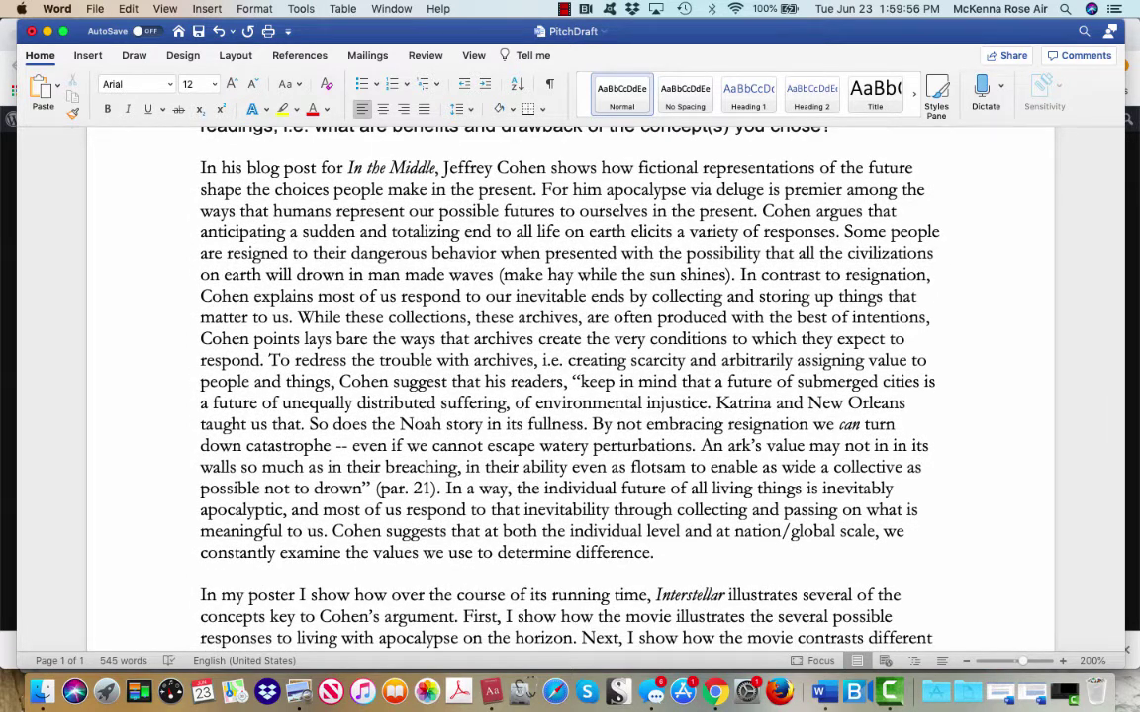
{"action": "left_click_drag", "start_coordinate": [298, 317], "coordinate": [474, 338]}
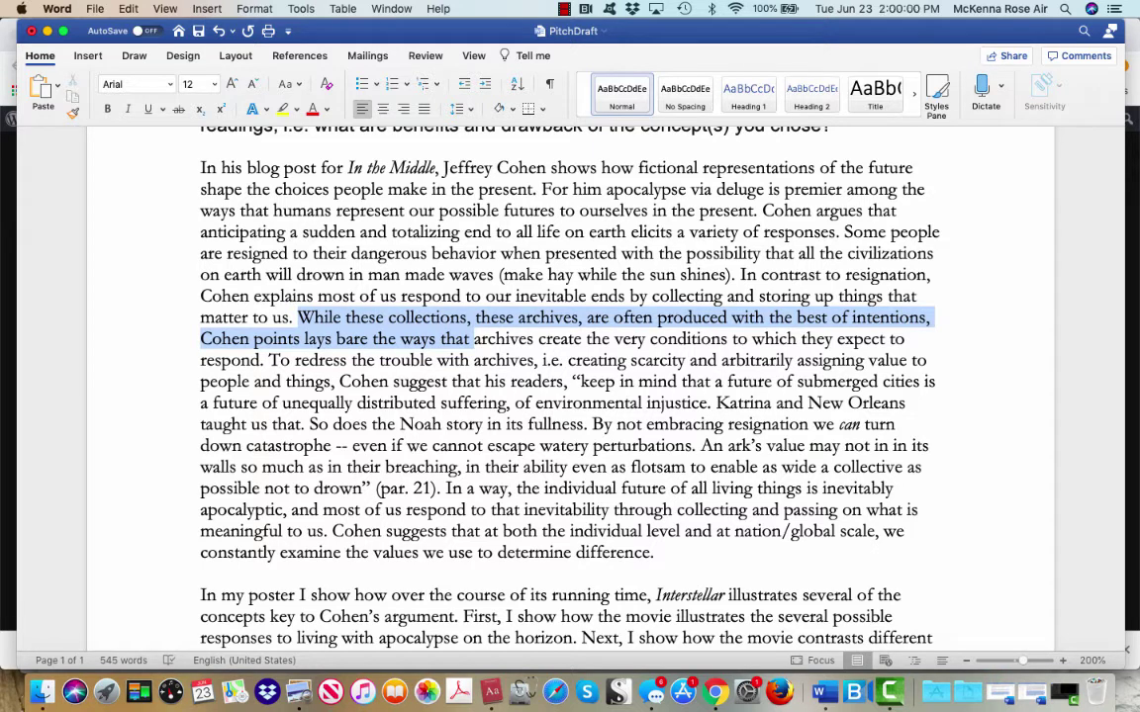
{"action": "key", "text": "alt+shift+Right"}
{"action": "left_click_drag", "start_coordinate": [537, 338], "coordinate": [687, 360]}
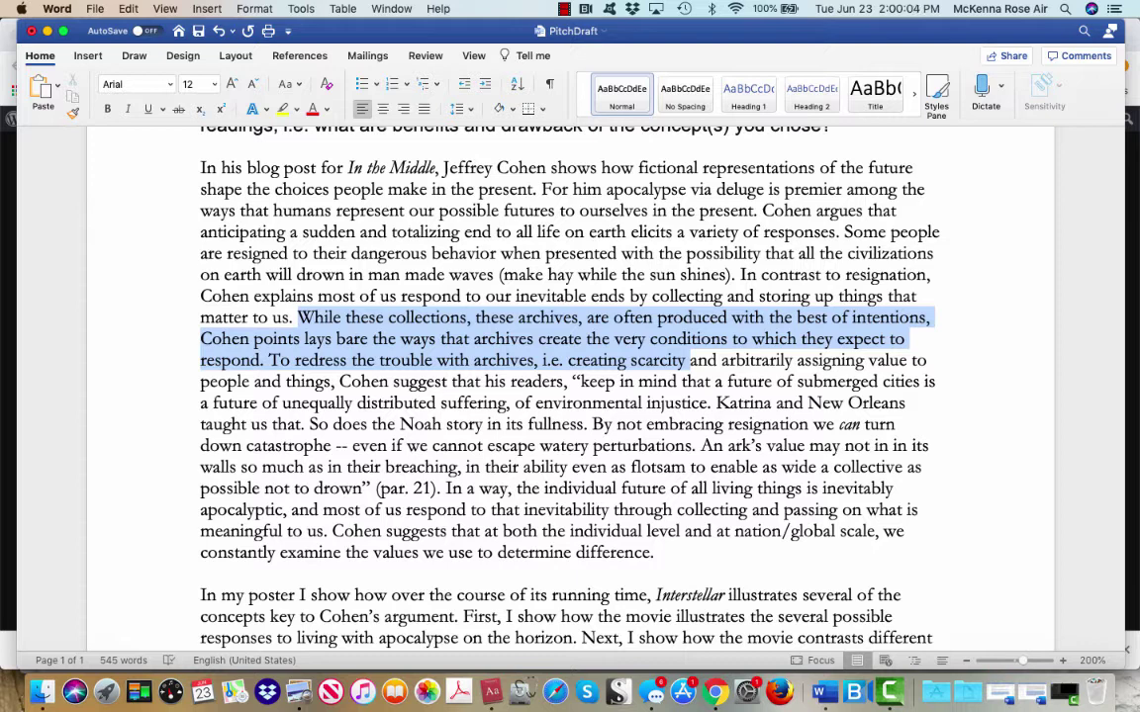
{"action": "left_click", "coordinate": [638, 360]}
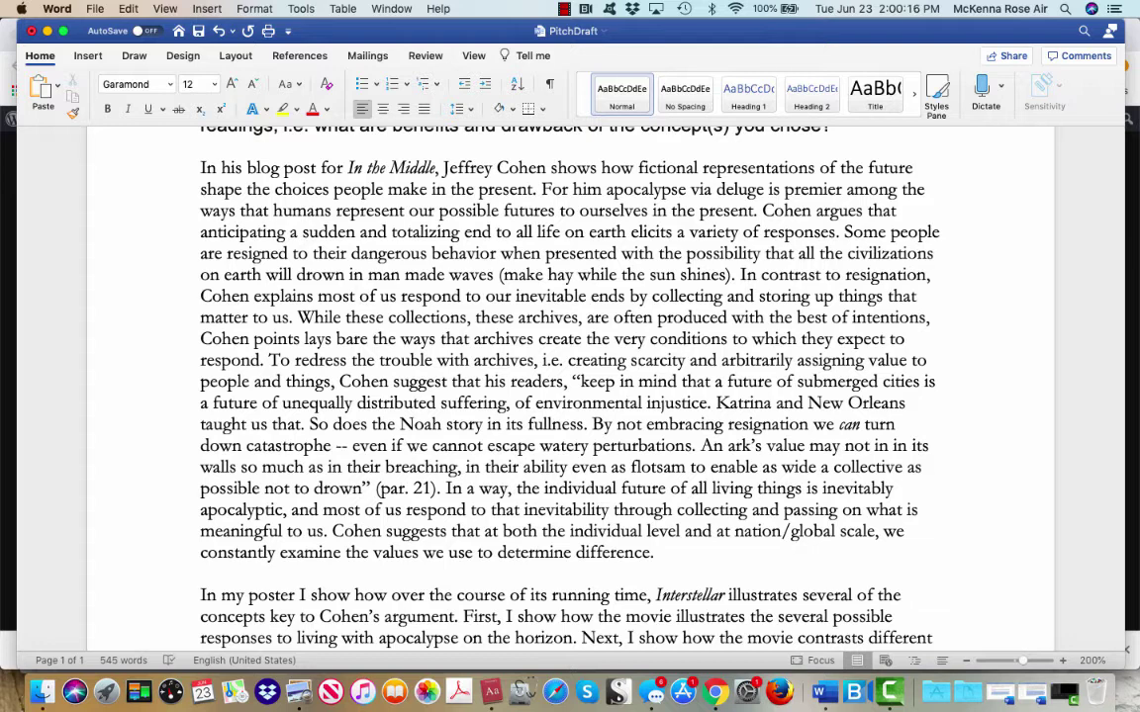
Highlight the first body paragraph's passage from "To redress the trouble with archives" through "watery perturbations" to examine the quotation.
{"action": "left_click_drag", "start_coordinate": [269, 360], "coordinate": [615, 381]}
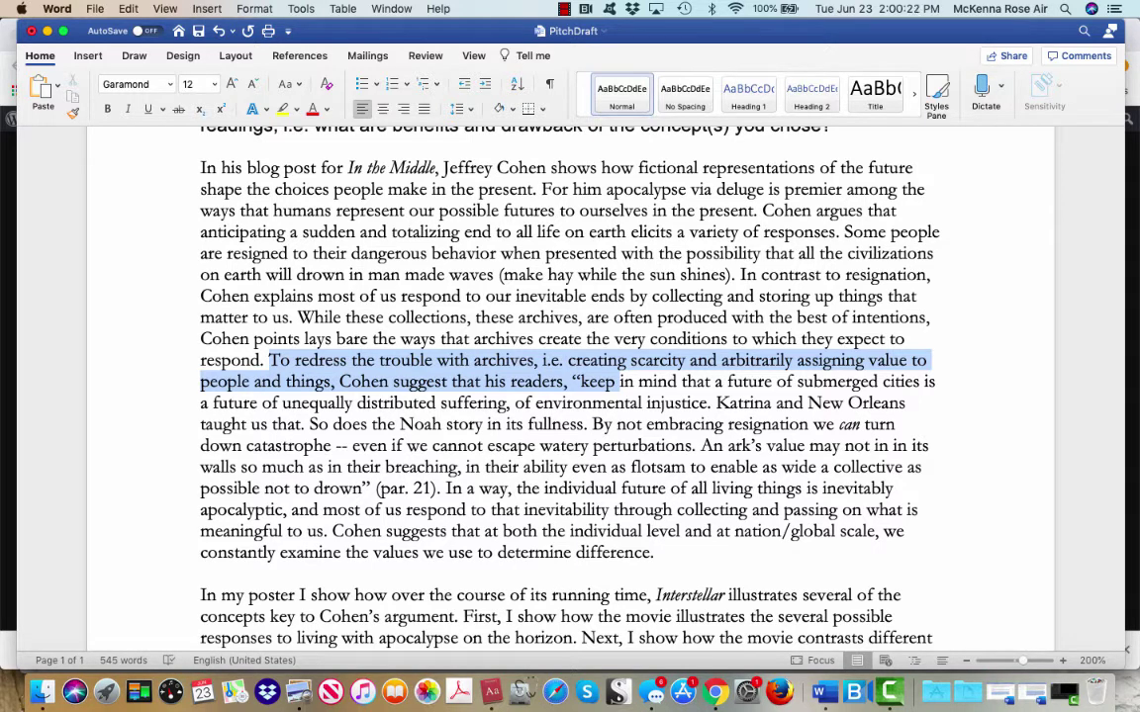
{"action": "left_click_drag", "start_coordinate": [616, 380], "coordinate": [643, 403]}
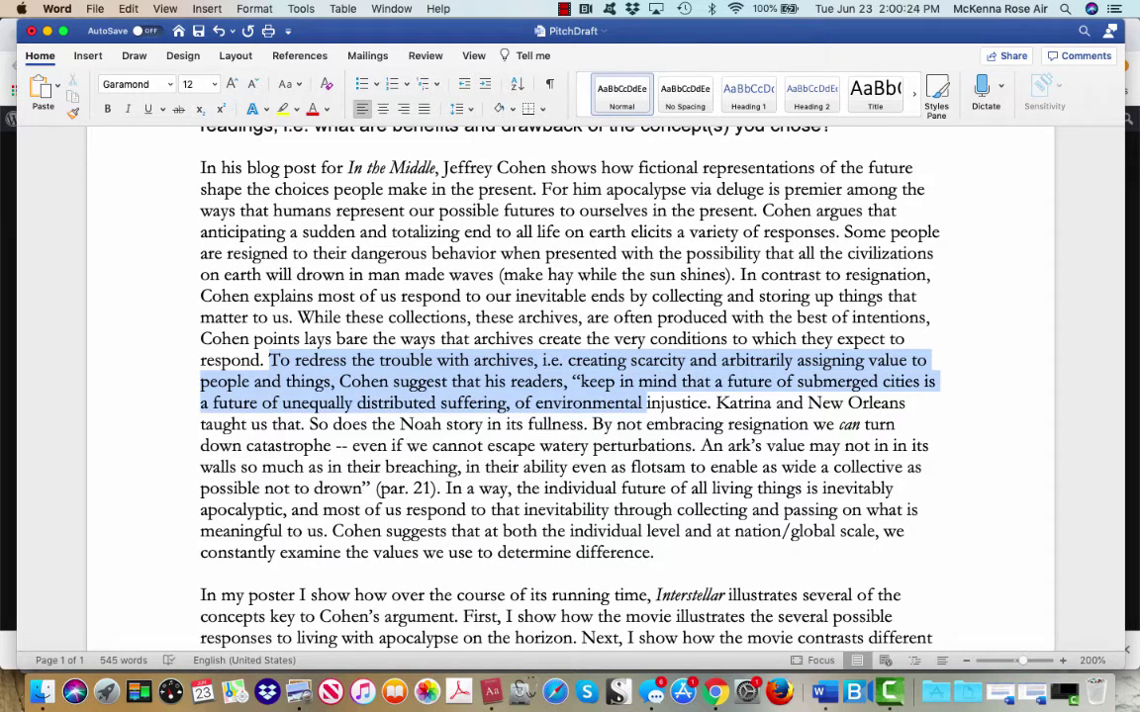
{"action": "left_click", "coordinate": [642, 425], "text": "shift"}
{"action": "key", "text": "shift+Down"}
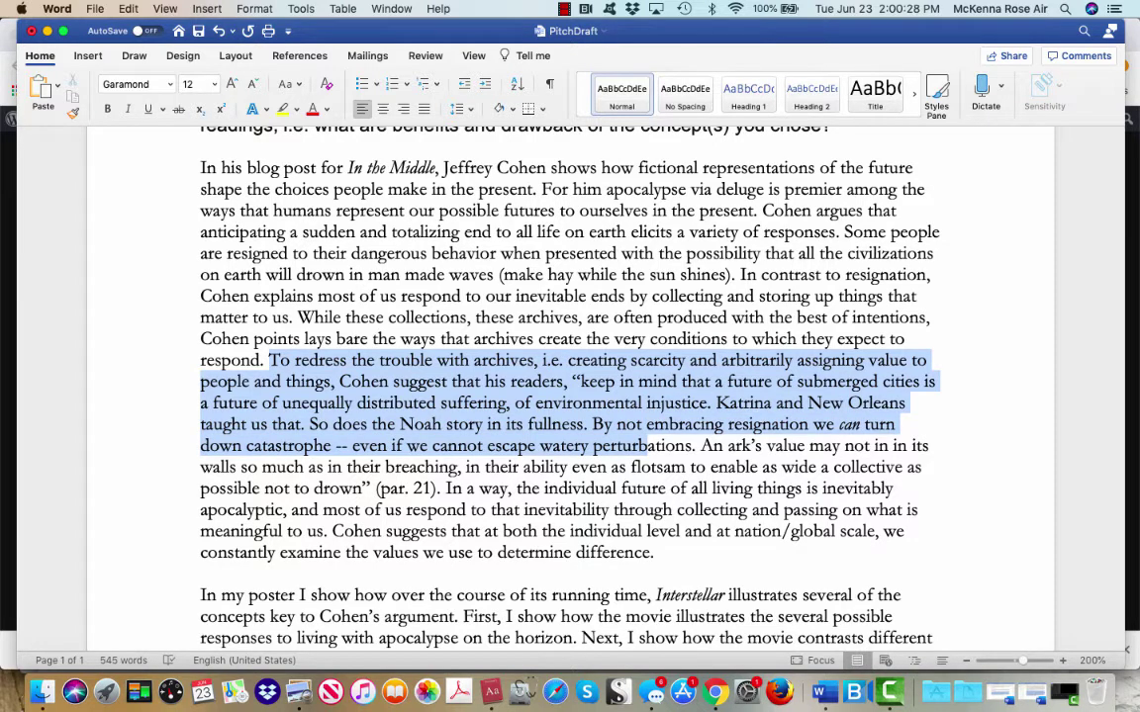
{"action": "key", "text": "alt+shift+Right"}
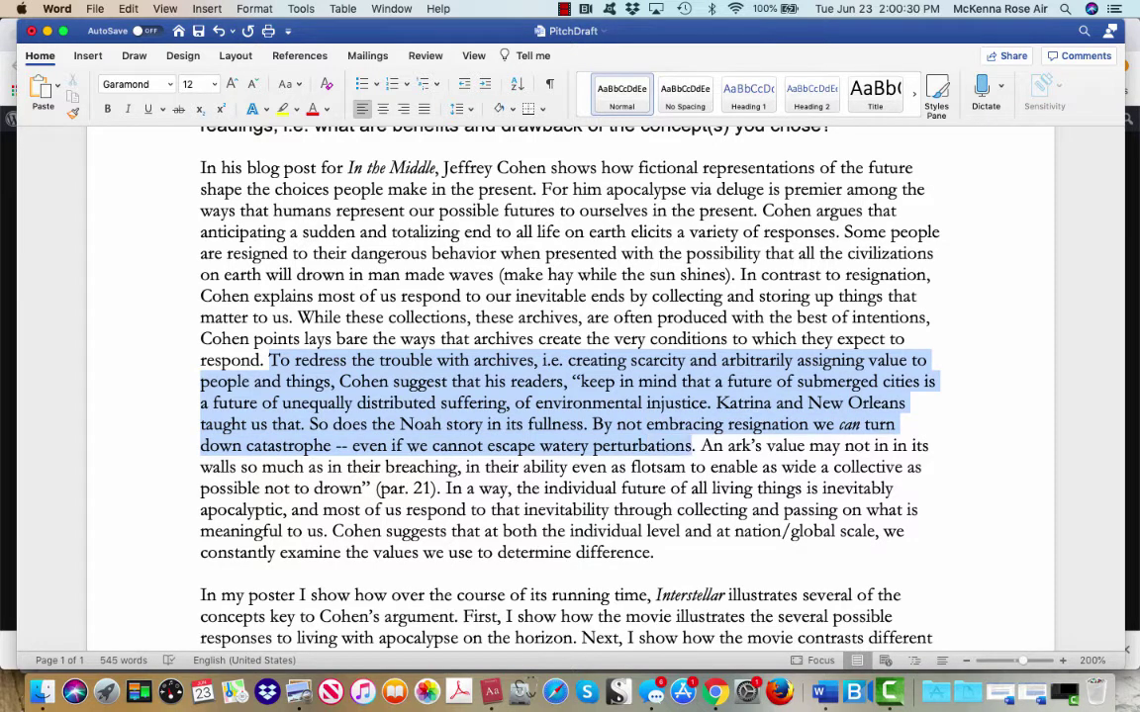
{"action": "key", "text": "shift+Down"}
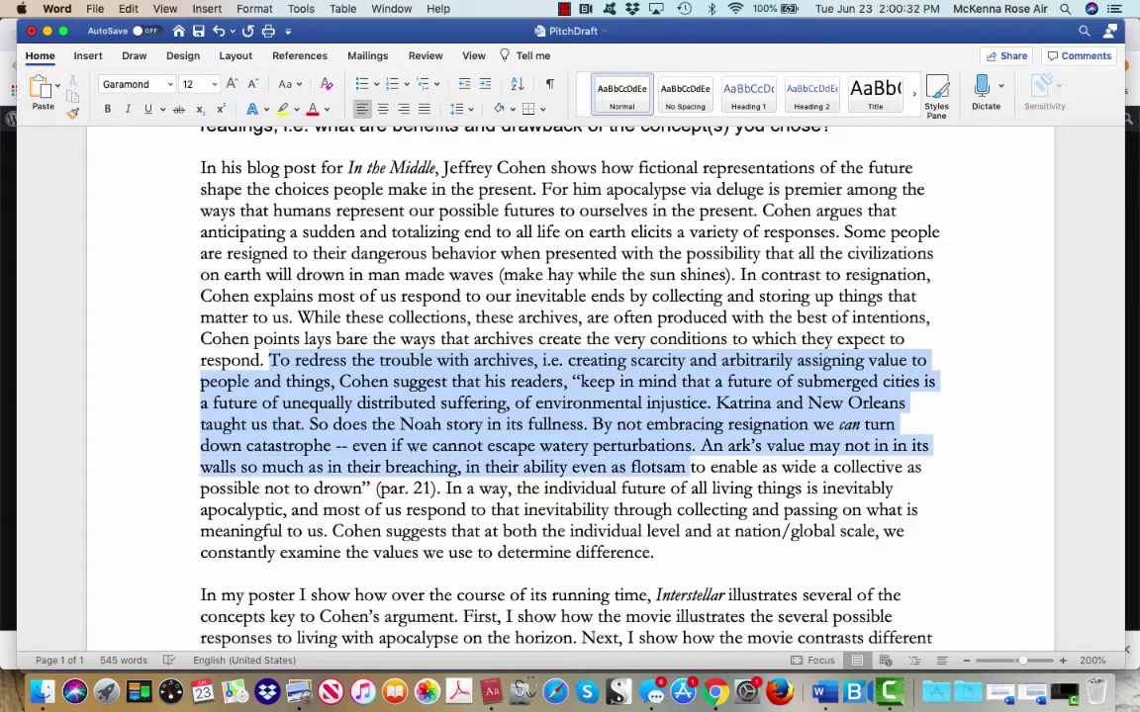
{"action": "key", "text": "shift+Up"}
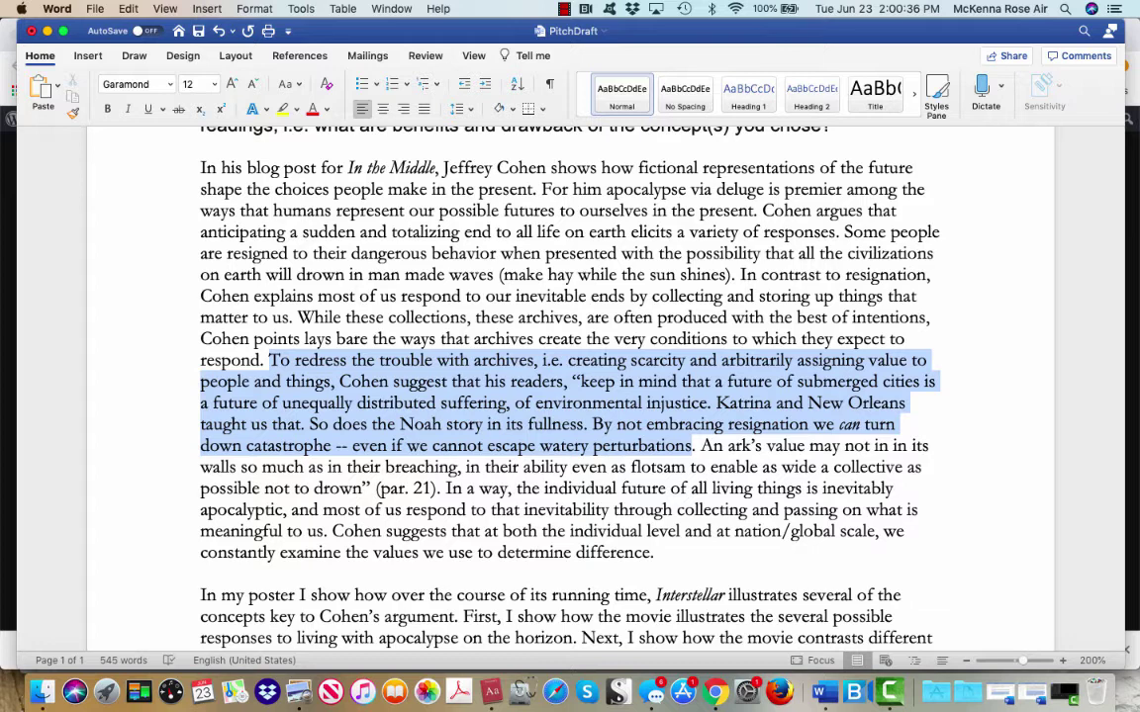
Highlight the first body paragraph's closing passage from "the individual future of all living things" through "determine difference" to examine the interpretation of the quotation.
{"action": "left_click", "coordinate": [607, 400]}
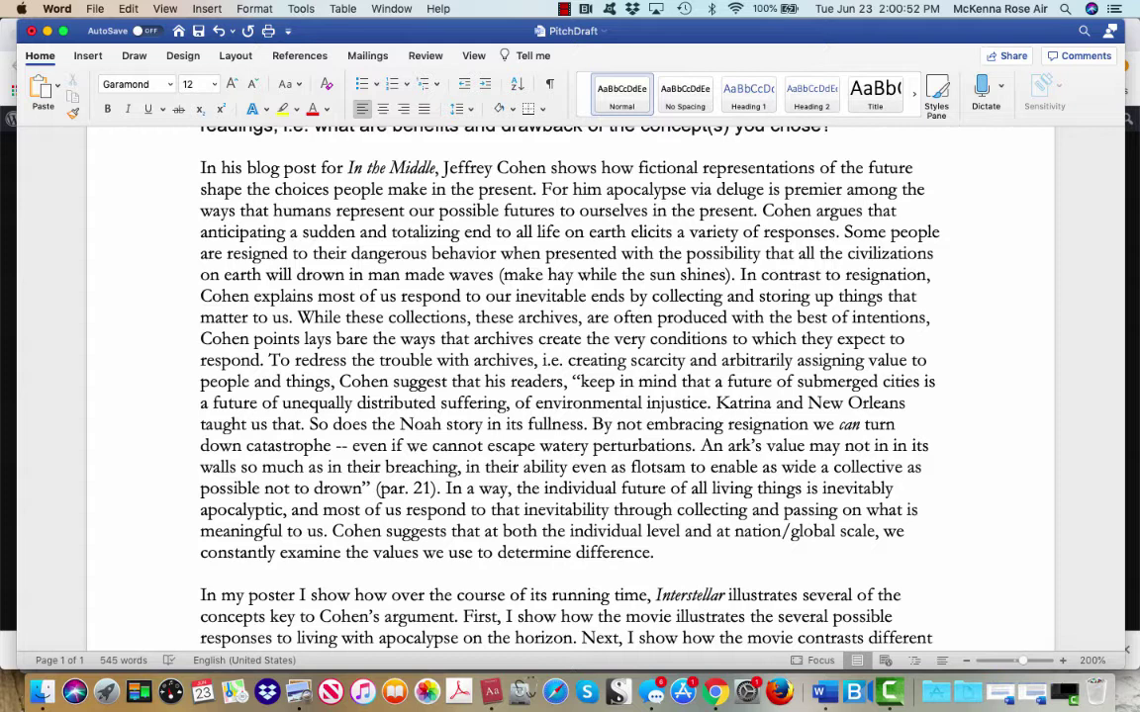
{"action": "left_click_drag", "start_coordinate": [516, 487], "coordinate": [611, 510]}
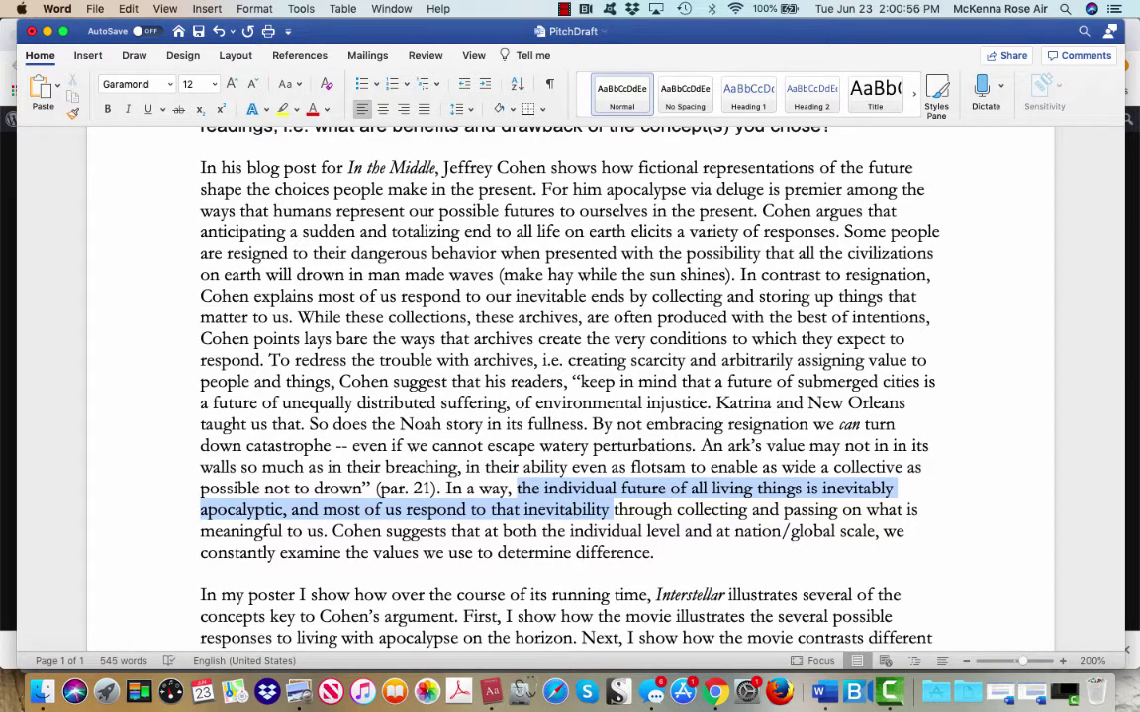
{"action": "left_click_drag", "start_coordinate": [610, 510], "coordinate": [673, 509]}
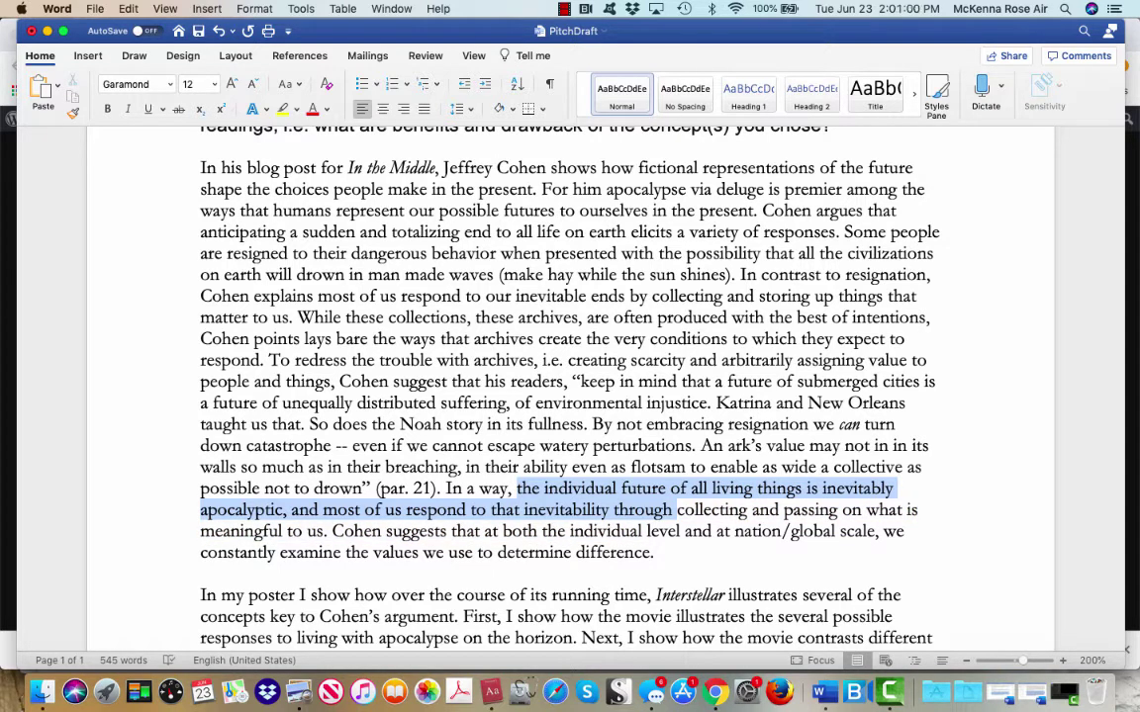
{"action": "key", "text": "super+shift+Down"}
{"action": "scroll", "coordinate": [570, 376], "scroll_direction": "down", "scroll_amount": 2}
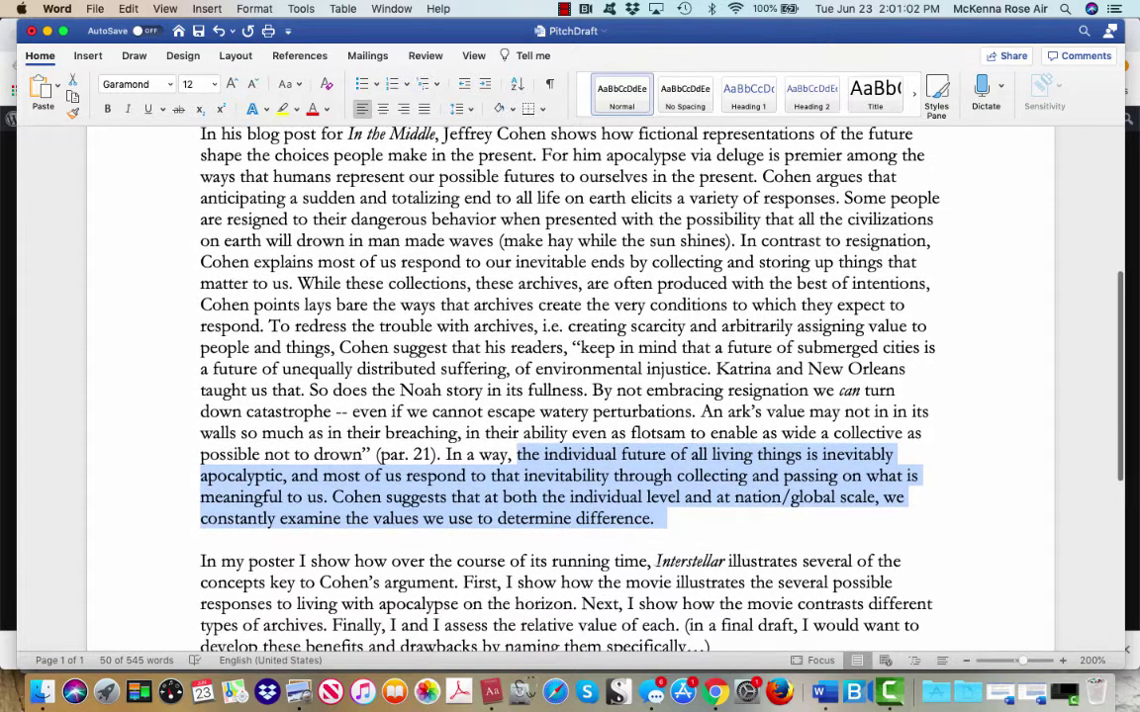
{"action": "left_click", "coordinate": [676, 497]}
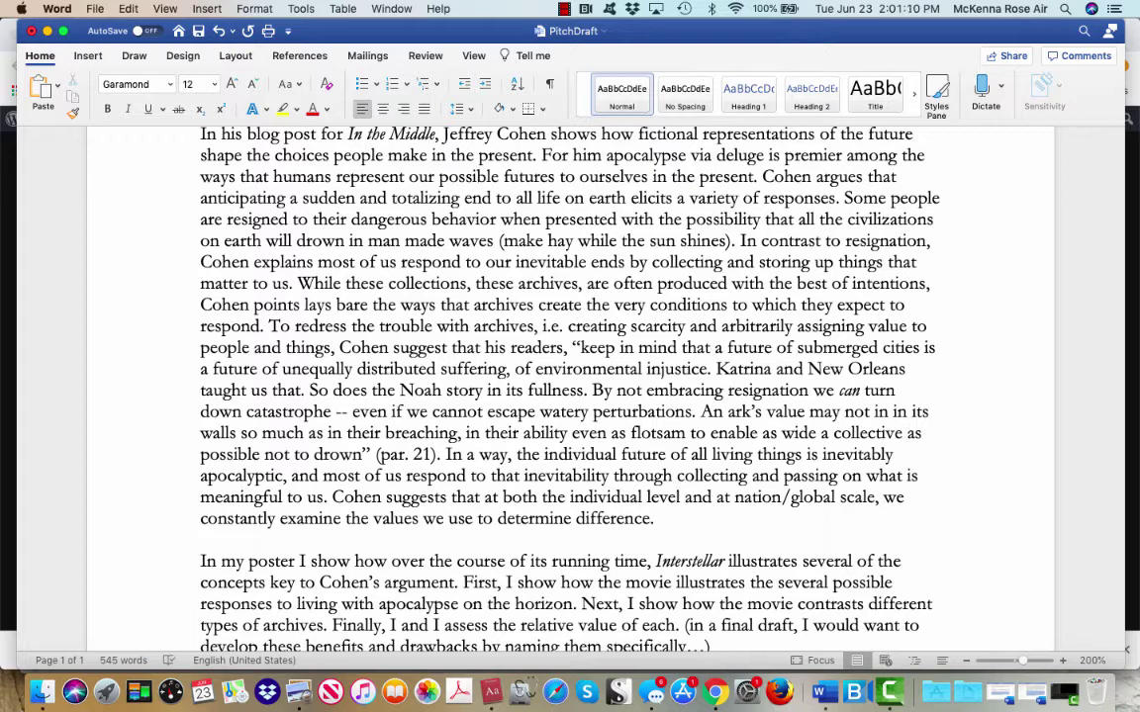
{"action": "scroll", "coordinate": [593, 347], "scroll_direction": "up", "scroll_amount": 2}
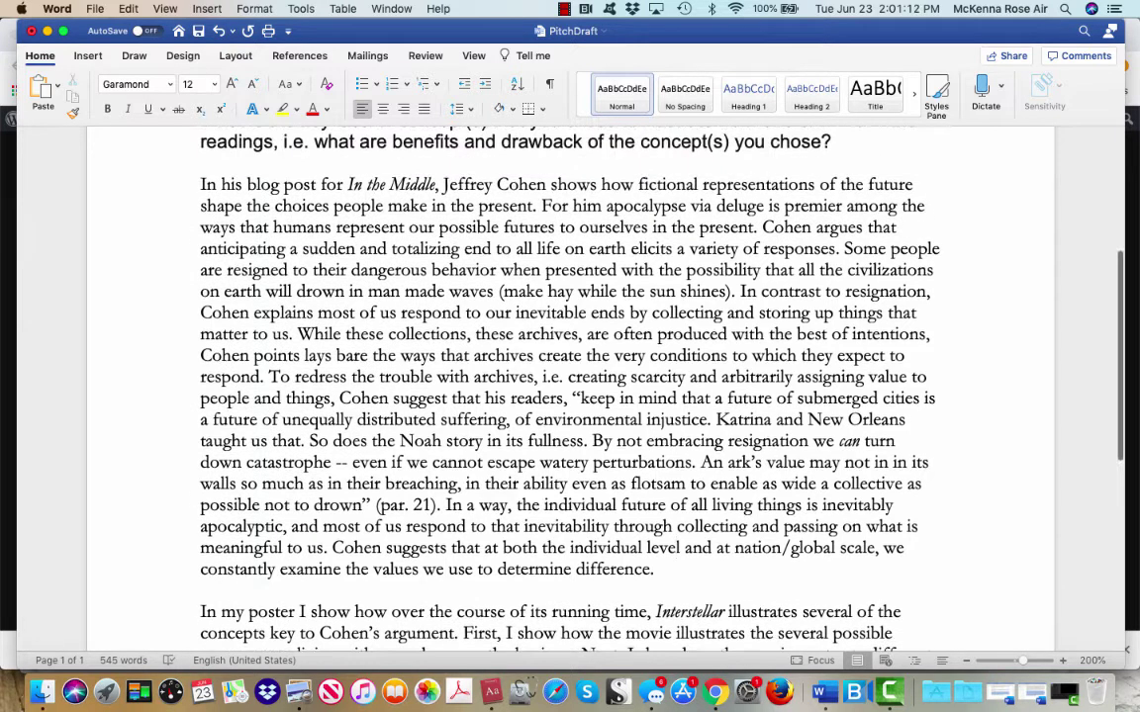
Switch to Chrome and copy the text of the second prompt question, "How does the media (movie, TV show, or video game)...".
{"action": "key", "text": "super+Tab"}
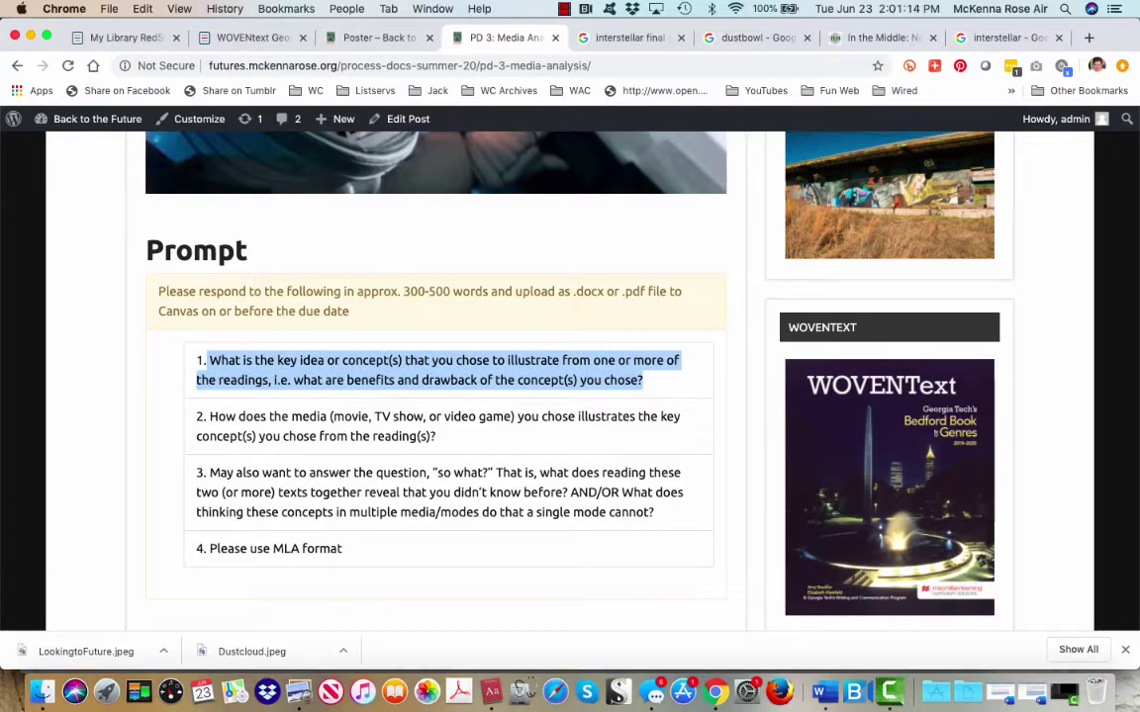
{"action": "left_click_drag", "start_coordinate": [436, 436], "coordinate": [208, 417]}
{"action": "key", "text": "super+c"}
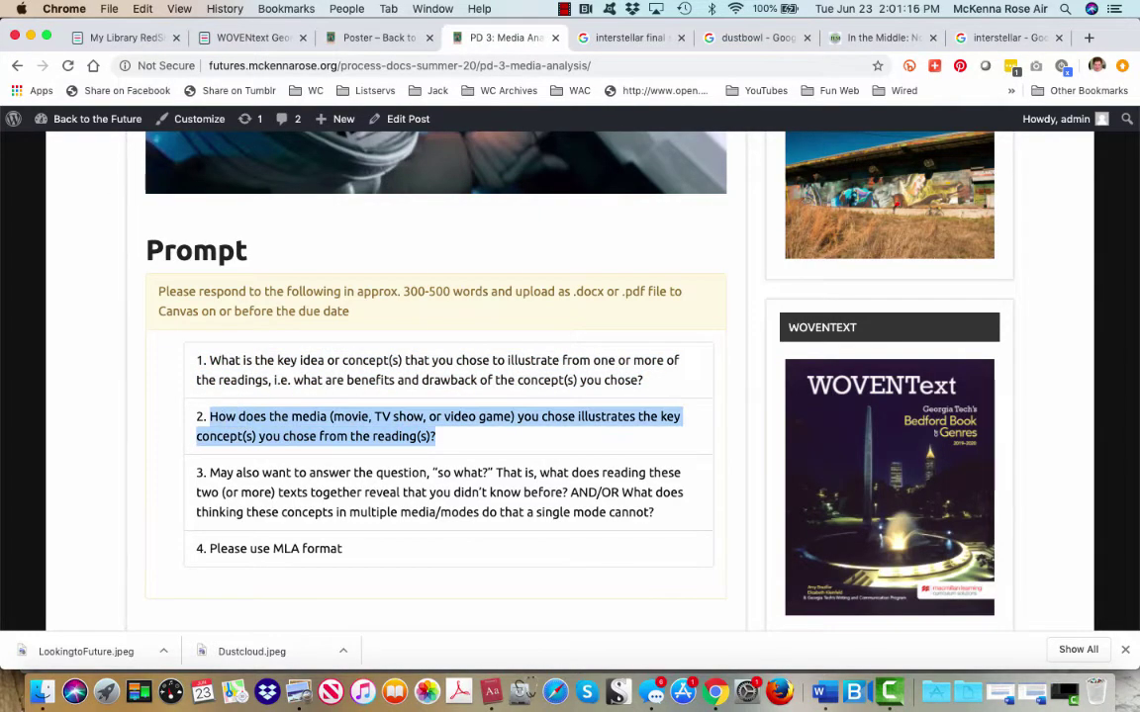
In Word, paste the second prompt question on its own line above the paragraph beginning "In my poster I show".
{"action": "key", "text": "super+Tab"}
{"action": "scroll", "coordinate": [570, 386], "scroll_direction": "down", "scroll_amount": 3}
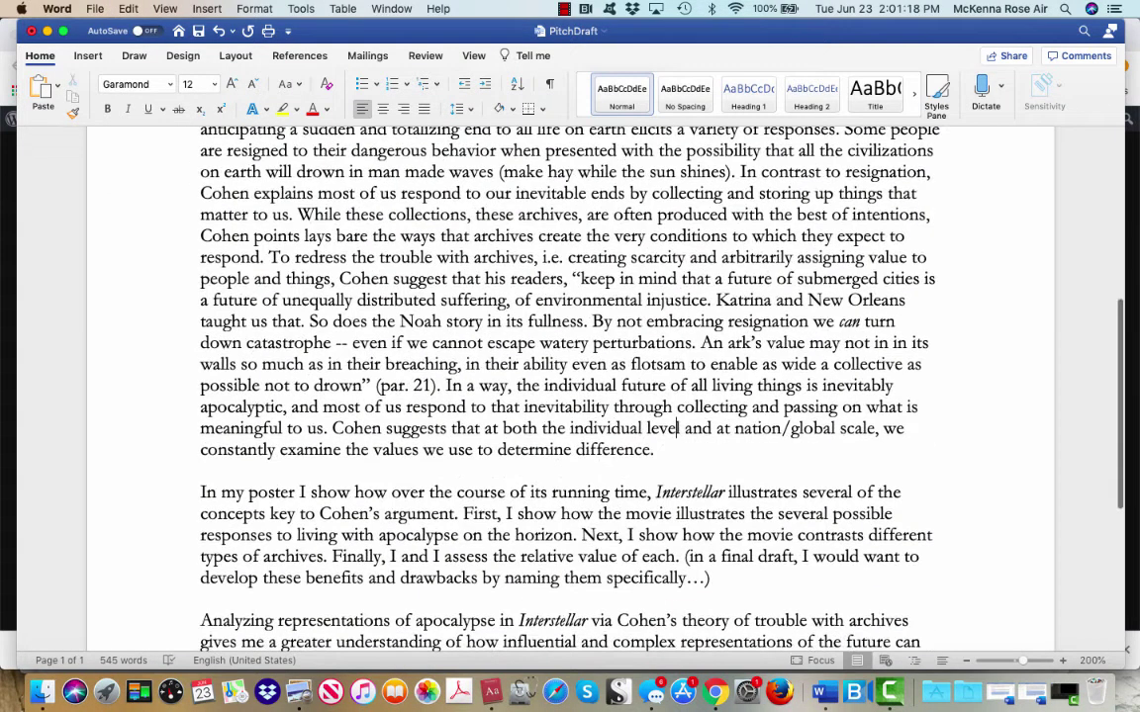
{"action": "left_click", "coordinate": [200, 471]}
{"action": "key", "text": "Return"}
{"action": "key", "text": "super+v"}
{"action": "scroll", "coordinate": [570, 389], "scroll_direction": "down", "scroll_amount": 3}
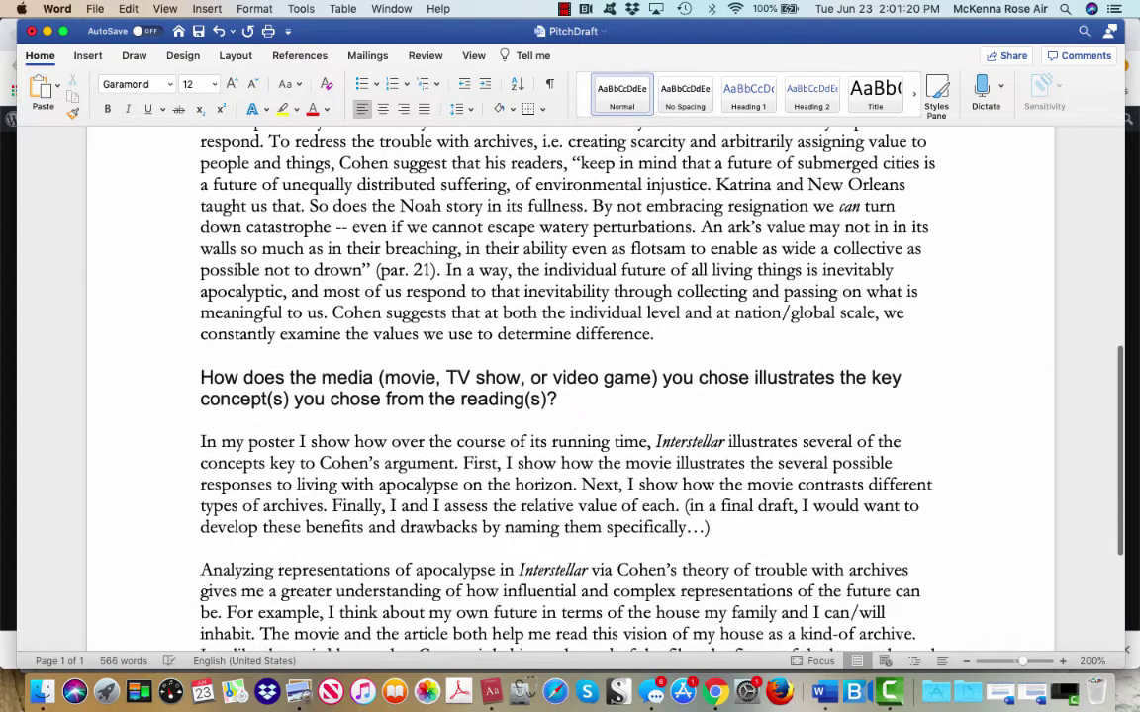
Read the second body paragraph against its question, highlighting "responses to living with apocalypse" and "of archives".
{"action": "scroll", "coordinate": [570, 386], "scroll_direction": "down", "scroll_amount": 2}
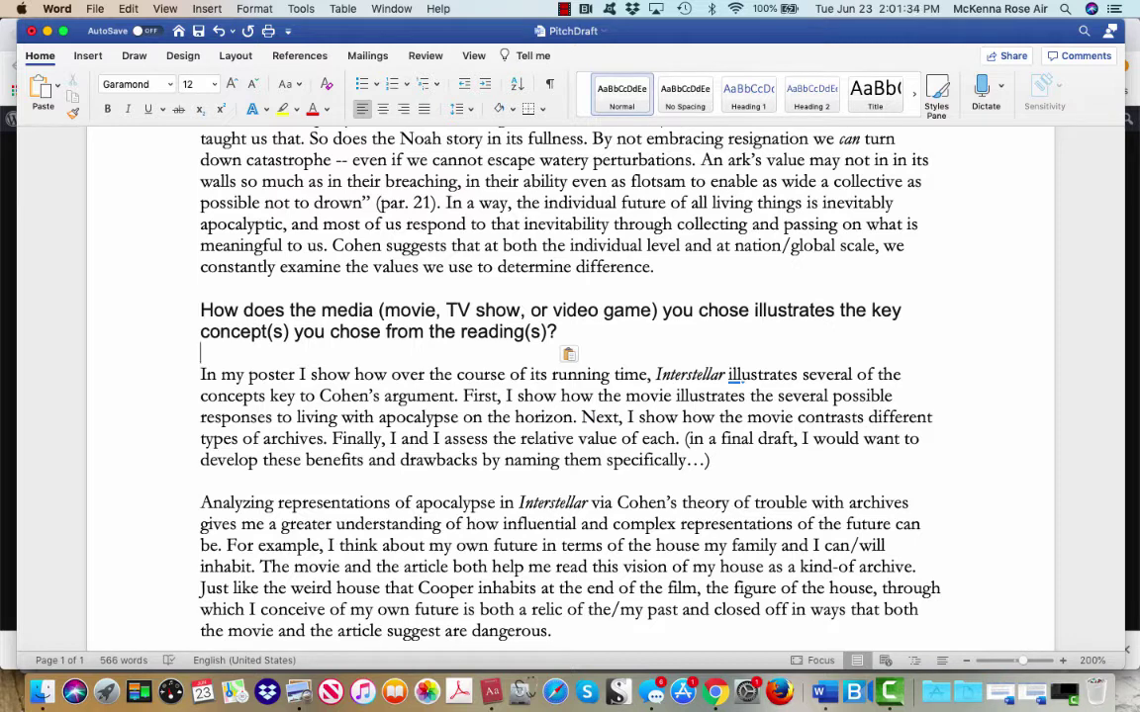
{"action": "left_click_drag", "start_coordinate": [200, 416], "coordinate": [461, 417]}
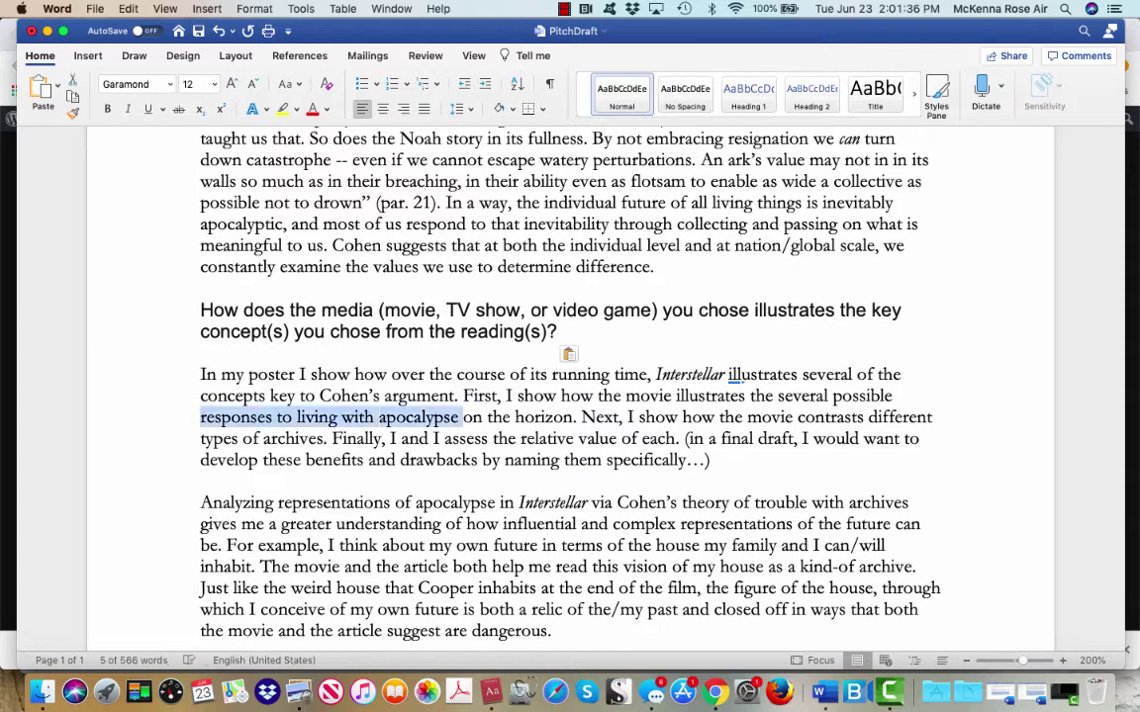
{"action": "left_click", "coordinate": [488, 438]}
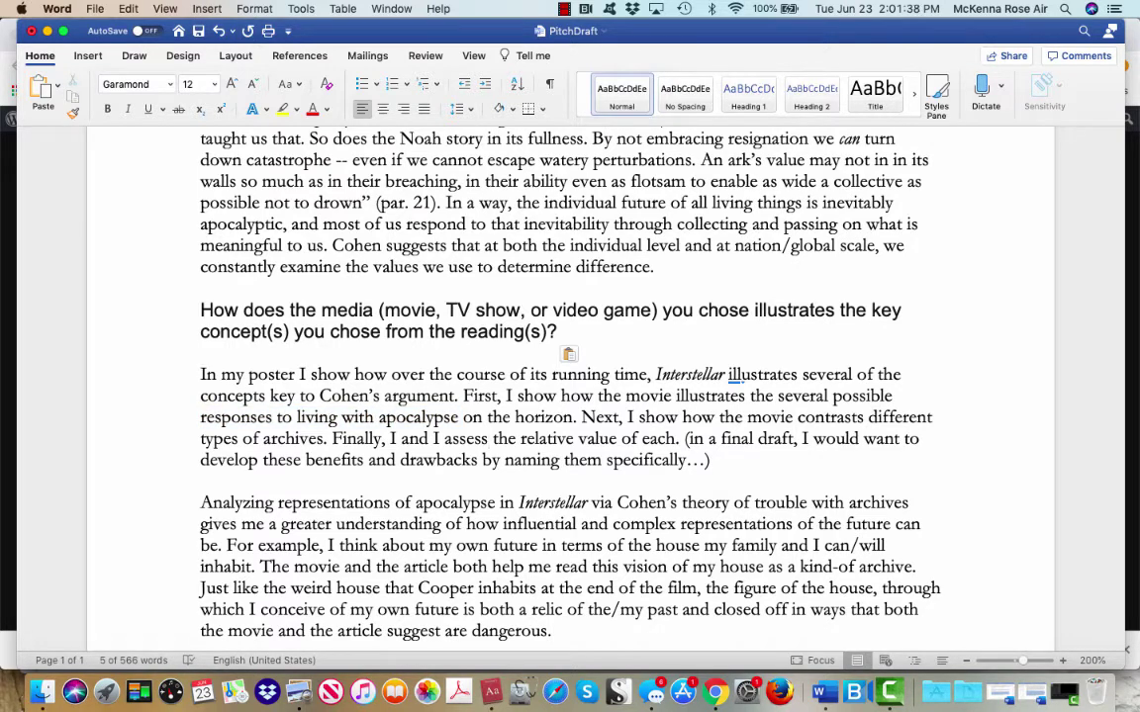
{"action": "left_click_drag", "start_coordinate": [243, 439], "coordinate": [332, 439]}
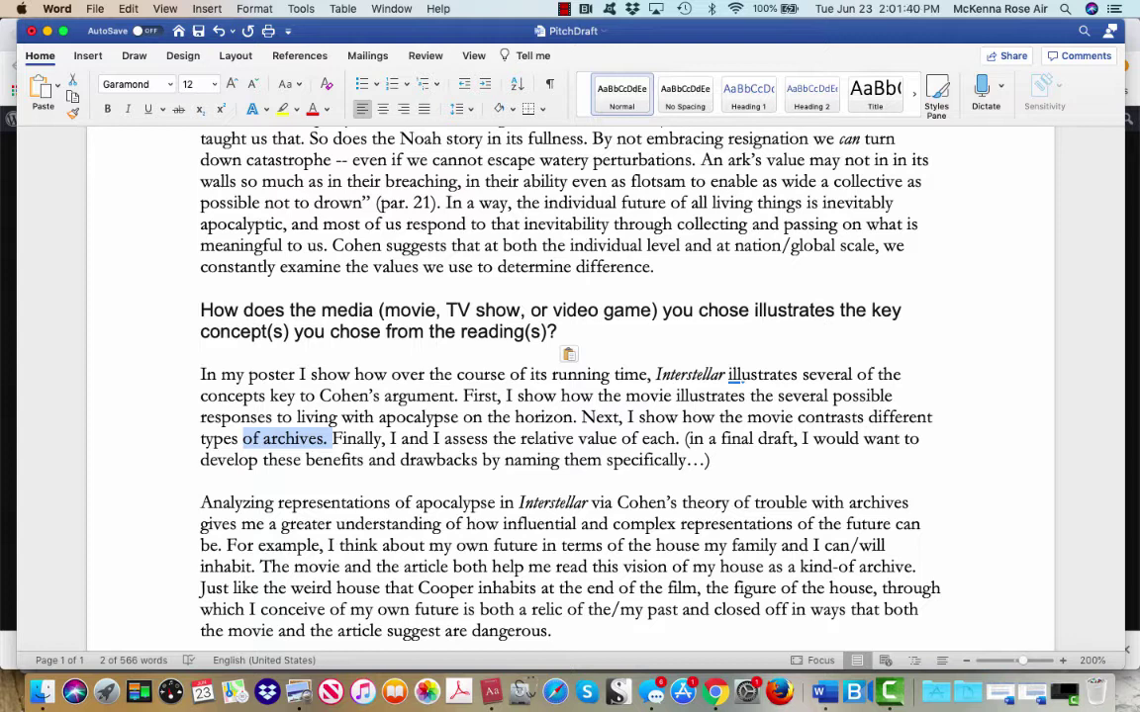
Highlight "I assess the relative value of each" and the parenthetical final-draft note about benefits and drawbacks in the second body paragraph.
{"action": "key", "text": "alt+Right"}
{"action": "key", "text": "alt+Right"}
{"action": "key", "text": "alt+Right"}
{"action": "key", "text": "alt+Right"}
{"action": "key", "text": "shift+alt+Right"}
{"action": "key", "text": "shift+alt+Right"}
{"action": "key", "text": "shift+alt+Right"}
{"action": "key", "text": "shift+alt+Right"}
{"action": "key", "text": "shift+alt+Right"}
{"action": "key", "text": "shift+alt+Right"}
{"action": "key", "text": "shift+alt+Right"}
{"action": "key", "text": "shift+alt+Right"}
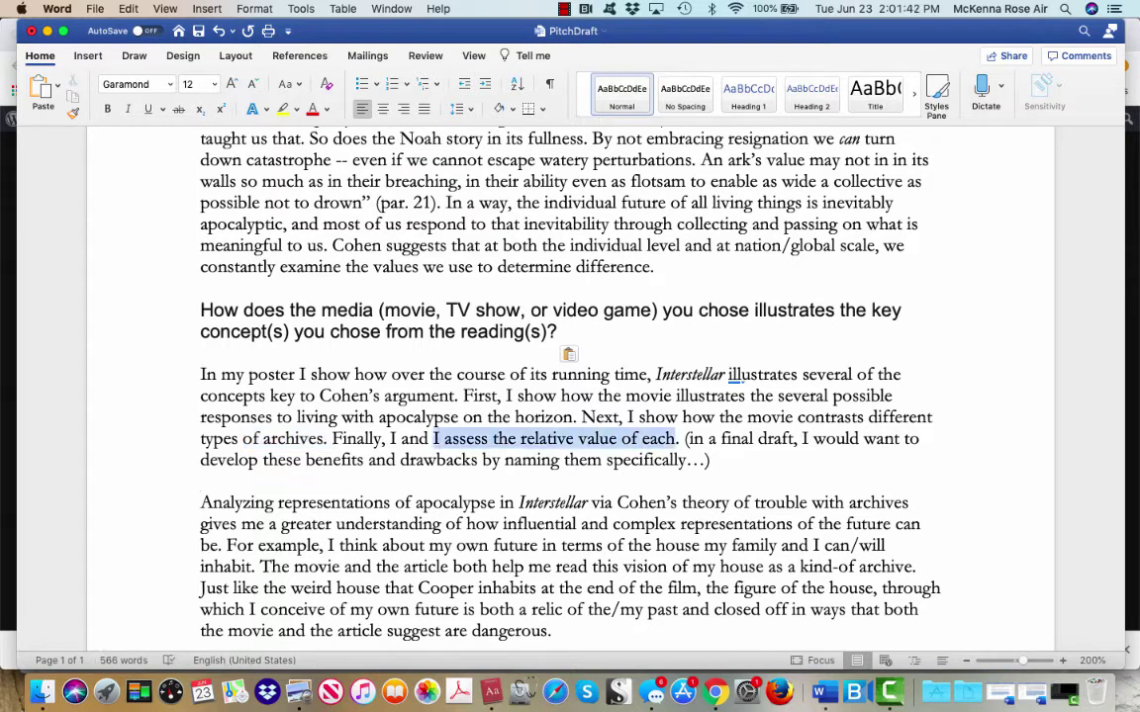
{"action": "left_click", "coordinate": [696, 459]}
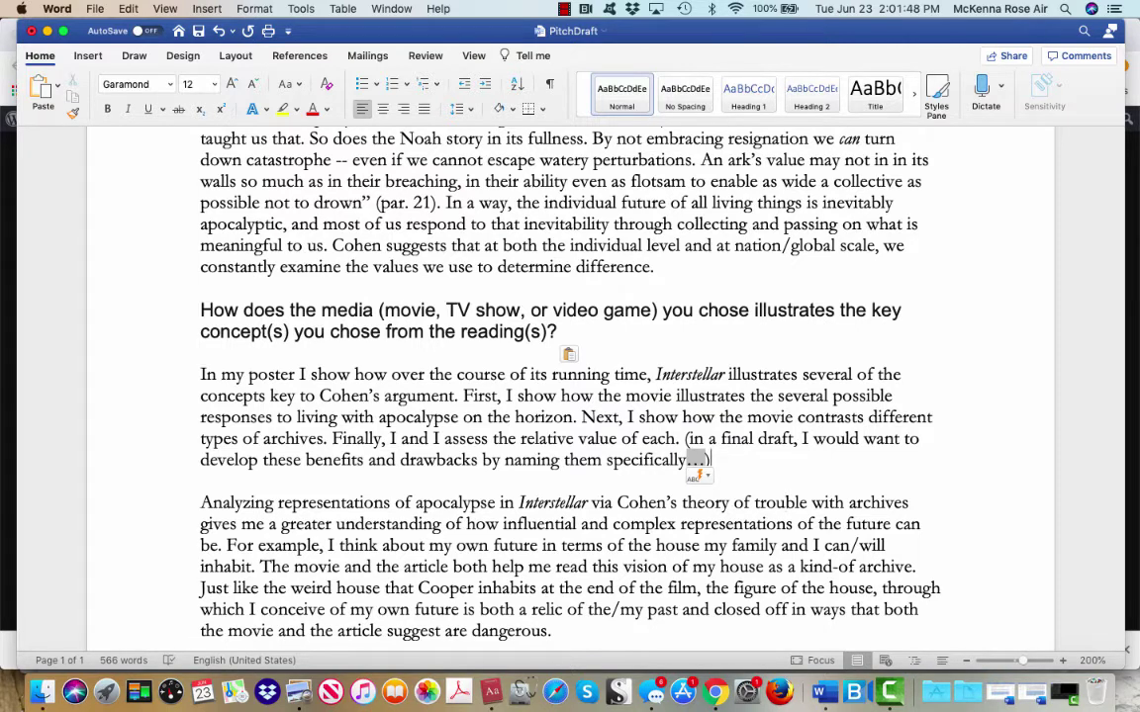
{"action": "left_click_drag", "start_coordinate": [708, 459], "coordinate": [686, 438]}
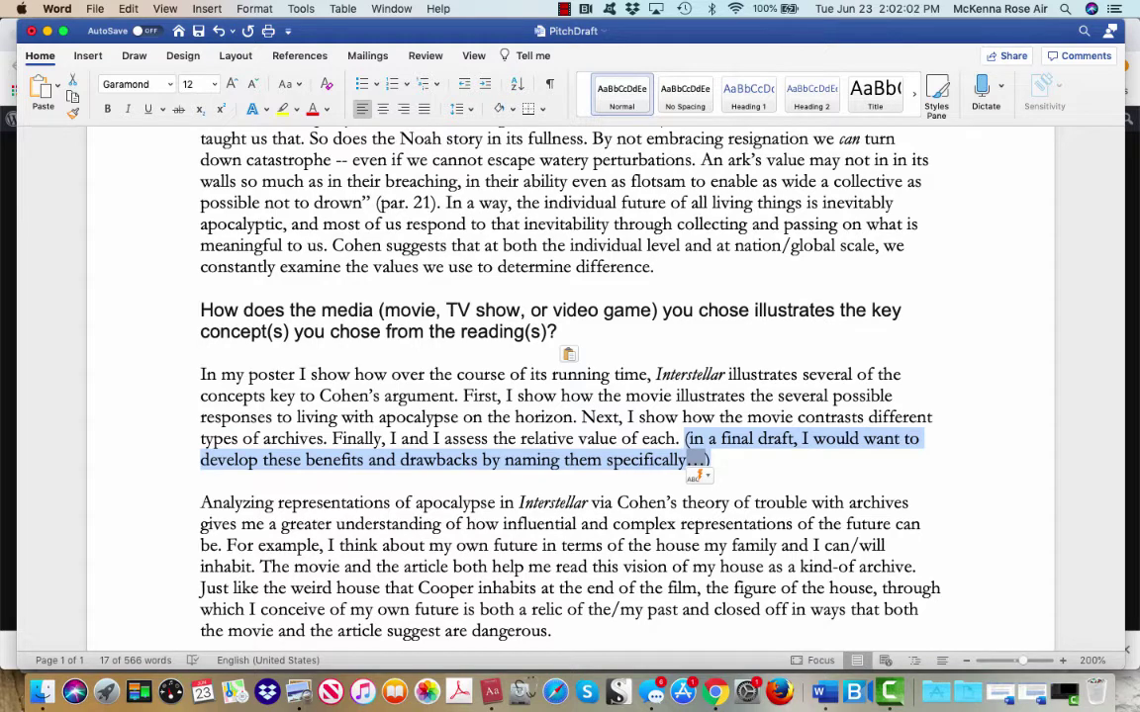
Switch to Chrome and copy the text of the third prompt question, about answering "so what?".
{"action": "key", "text": "super+Tab"}
{"action": "left_click_drag", "start_coordinate": [653, 512], "coordinate": [210, 473]}
{"action": "key", "text": "super+c"}
In Word, paste the "so what?" prompt question on its own line above the paragraph beginning "Analyzing representations of apocalypse".
{"action": "key", "text": "super+Tab"}
{"action": "left_click", "coordinate": [230, 503]}
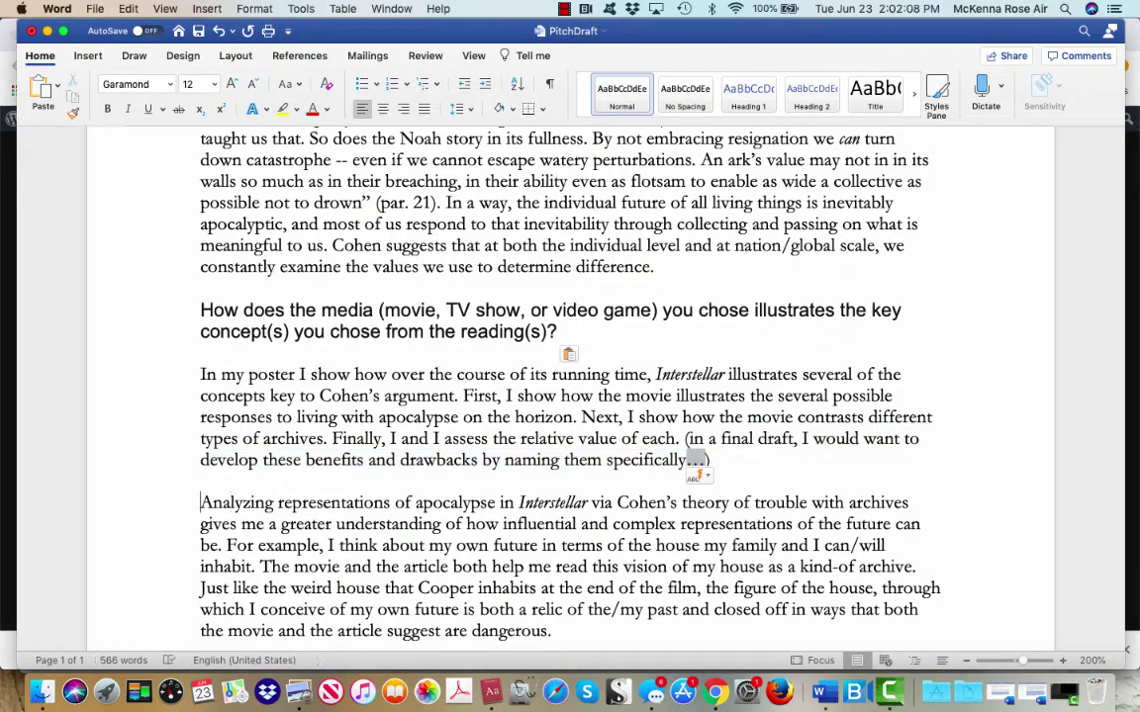
{"action": "key", "text": "Return"}
{"action": "key", "text": "super+v"}
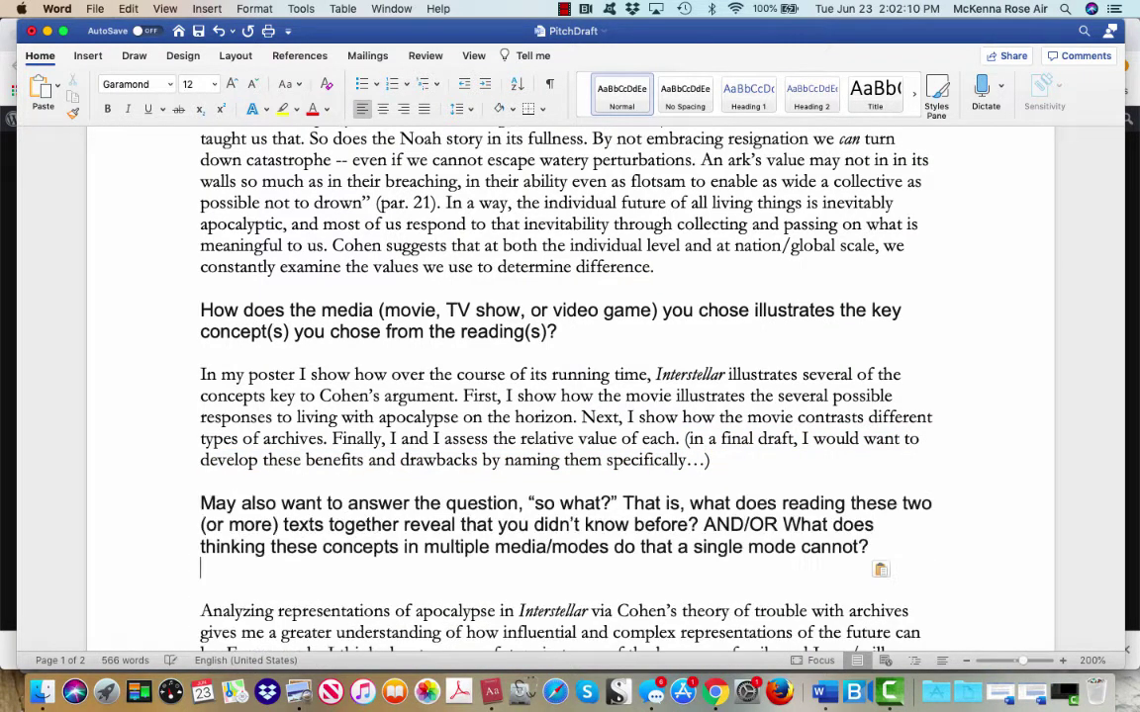
Examine the pasted third question, focusing on "What does thinking these concepts in multiple media/modes do that a single mode cannot?".
{"action": "scroll", "coordinate": [570, 396], "scroll_direction": "down", "scroll_amount": 10}
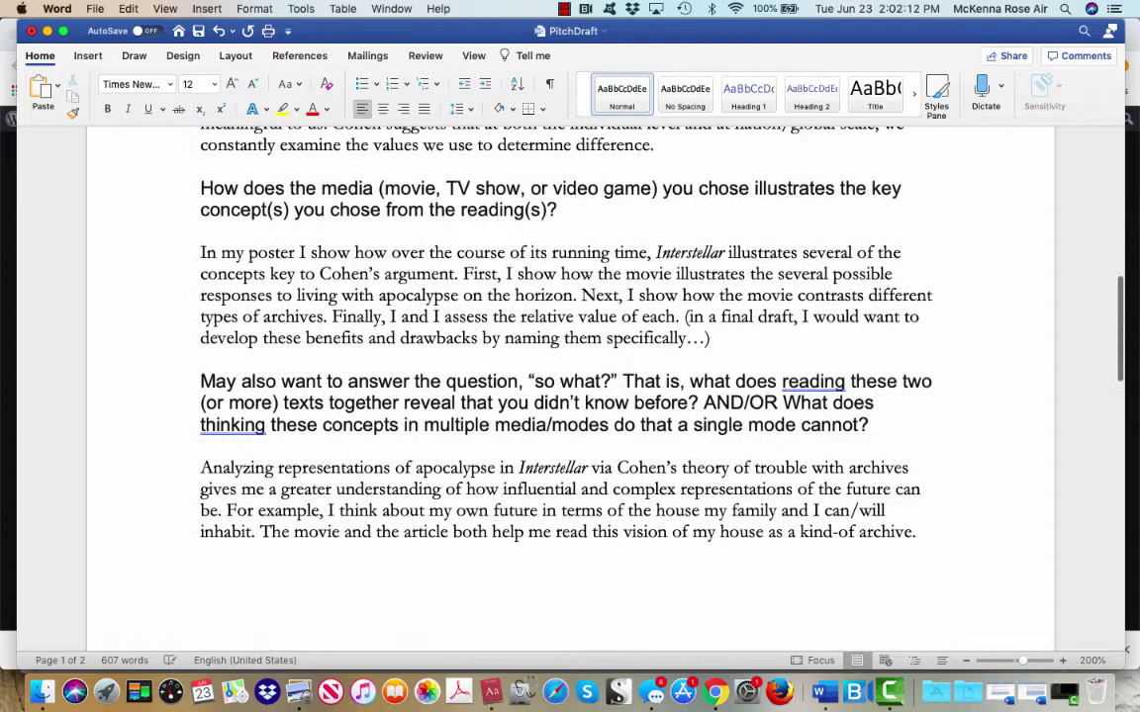
{"action": "scroll", "coordinate": [303, 481], "scroll_direction": "up", "scroll_amount": 3}
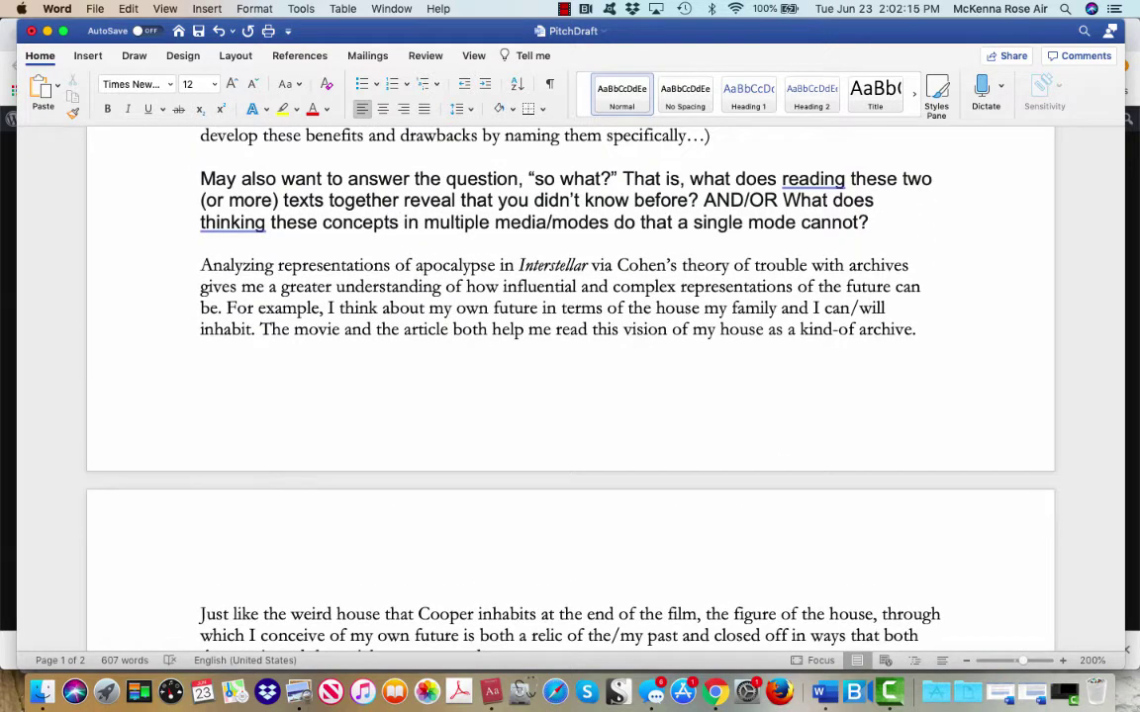
{"action": "left_click", "coordinate": [782, 200]}
{"action": "left_click", "coordinate": [869, 222]}
{"action": "left_click", "coordinate": [781, 199]}
{"action": "left_click", "coordinate": [869, 222]}
Read the final paragraph through to the second page, highlighting its closing sentence about the weird house Cooper inhabits.
{"action": "scroll", "coordinate": [569, 395], "scroll_direction": "down", "scroll_amount": 2}
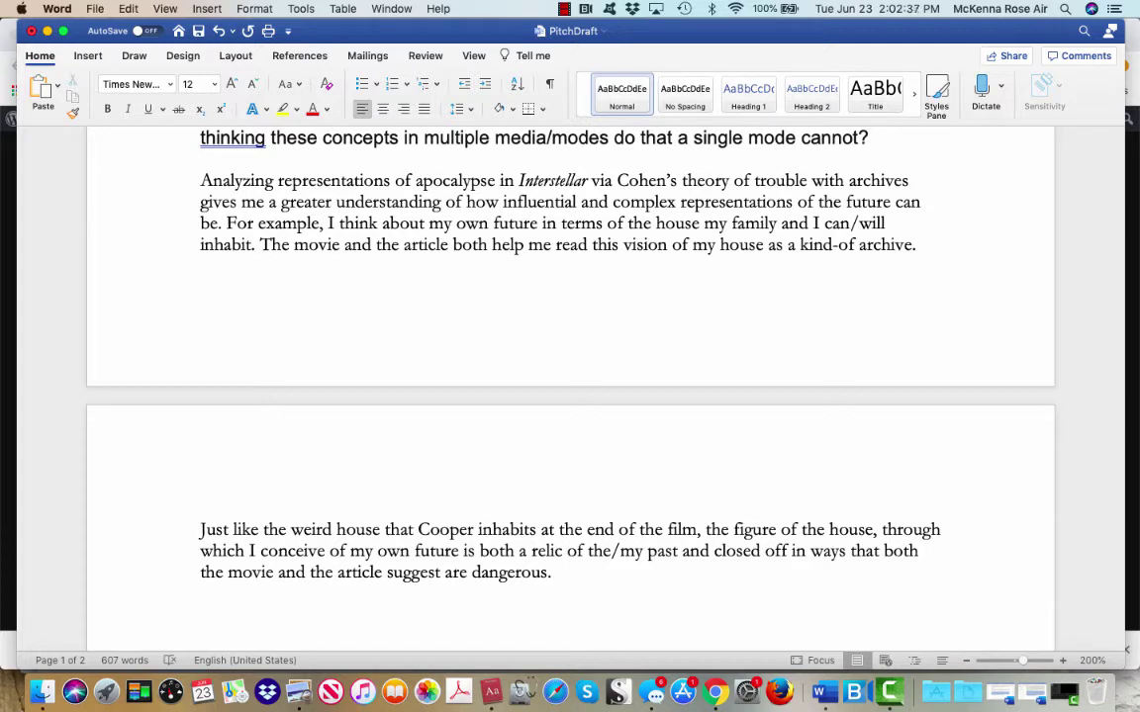
{"action": "scroll", "coordinate": [569, 386], "scroll_direction": "down", "scroll_amount": 3}
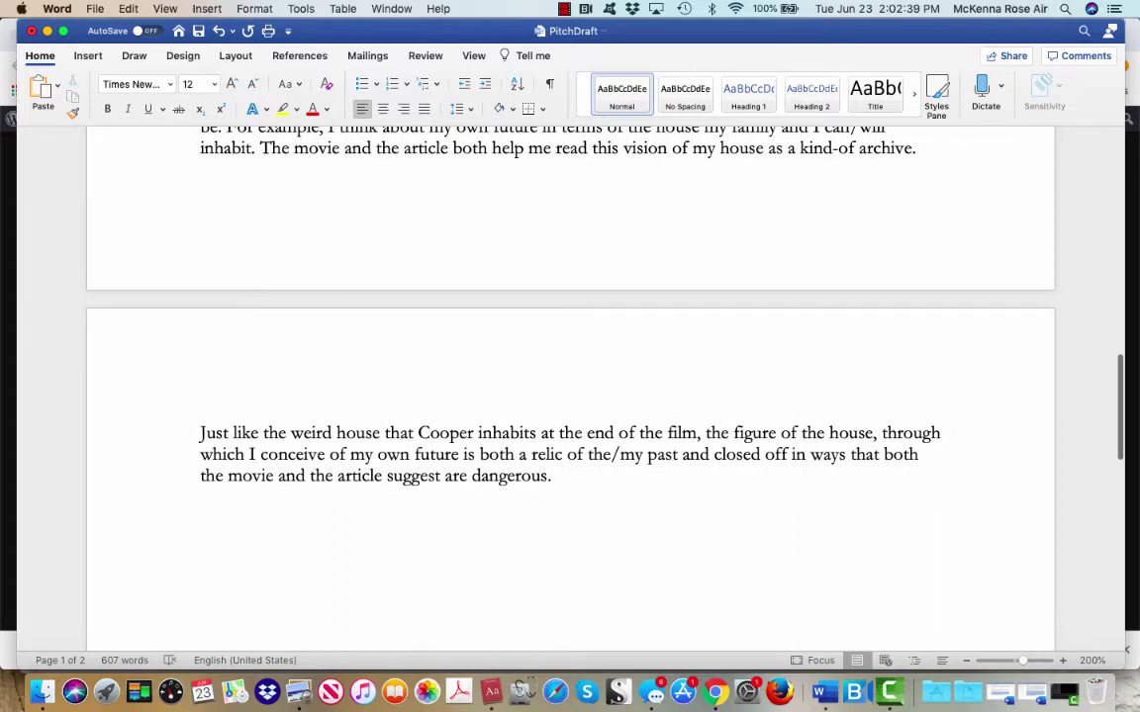
{"action": "left_click_drag", "start_coordinate": [554, 476], "coordinate": [211, 432]}
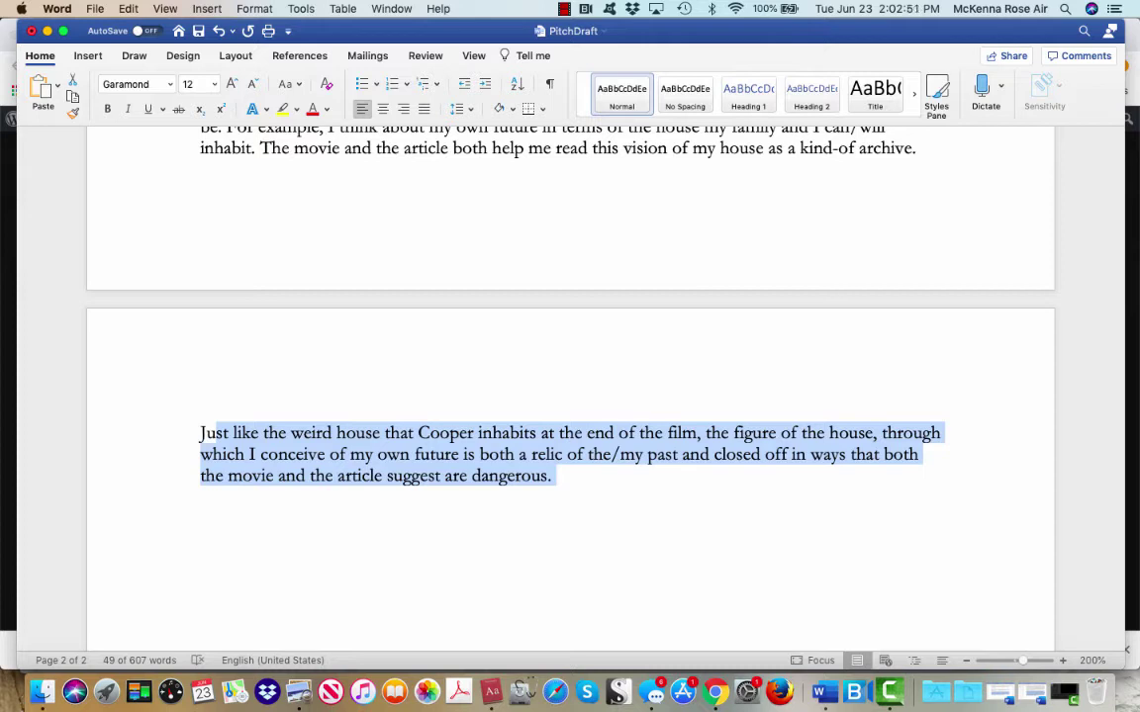
{"action": "left_click", "coordinate": [450, 537]}
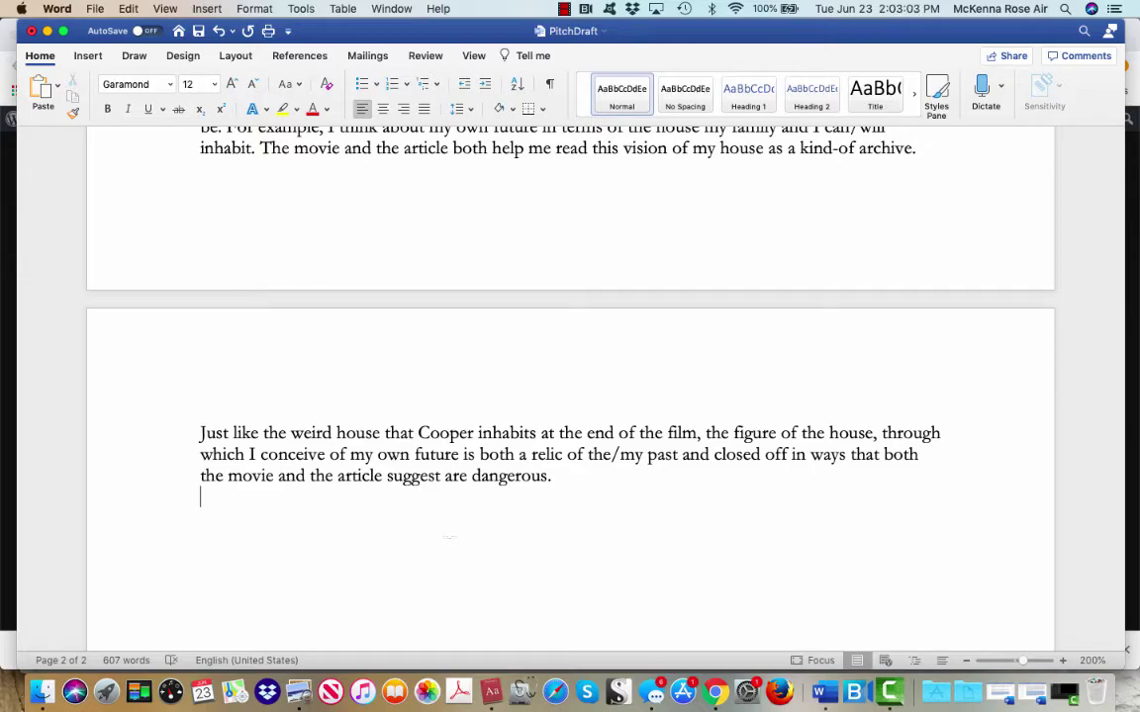
Review the beginning of the draft, then switch to Chrome and highlight the PD 3: Media Analysis title above the prompt.
{"action": "scroll", "coordinate": [570, 396], "scroll_direction": "up", "scroll_amount": 15}
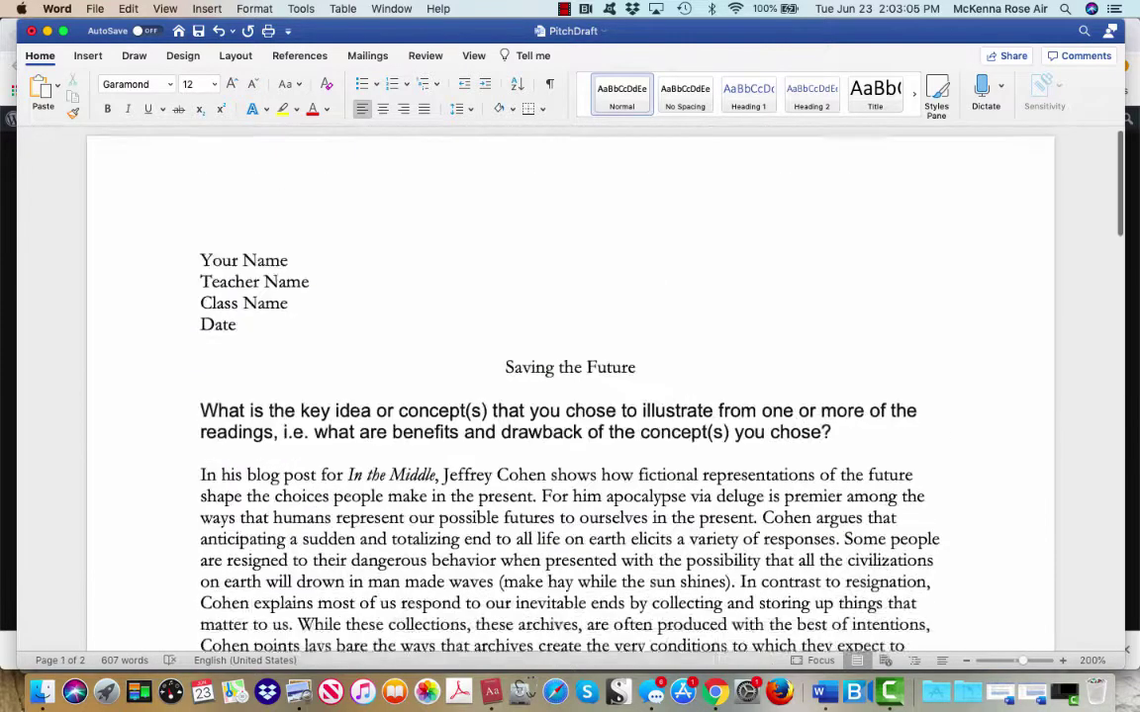
{"action": "scroll", "coordinate": [570, 396], "scroll_direction": "down", "scroll_amount": 5}
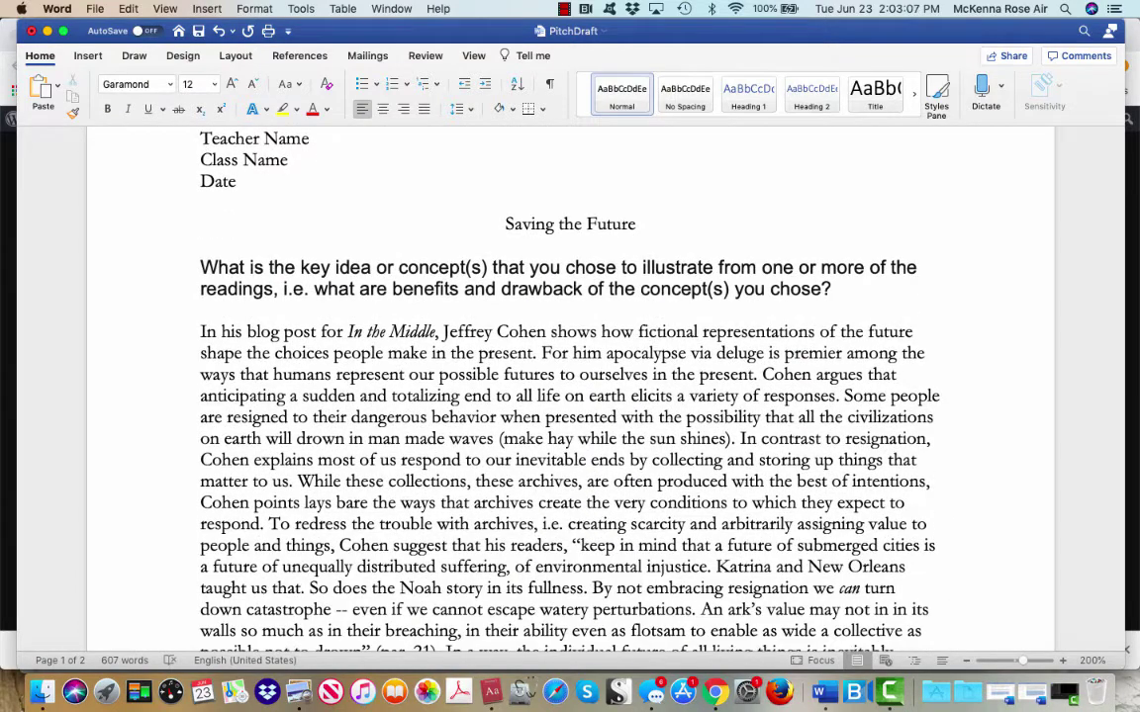
{"action": "key", "text": "super+Tab"}
{"action": "scroll", "coordinate": [570, 396], "scroll_direction": "up", "scroll_amount": 15}
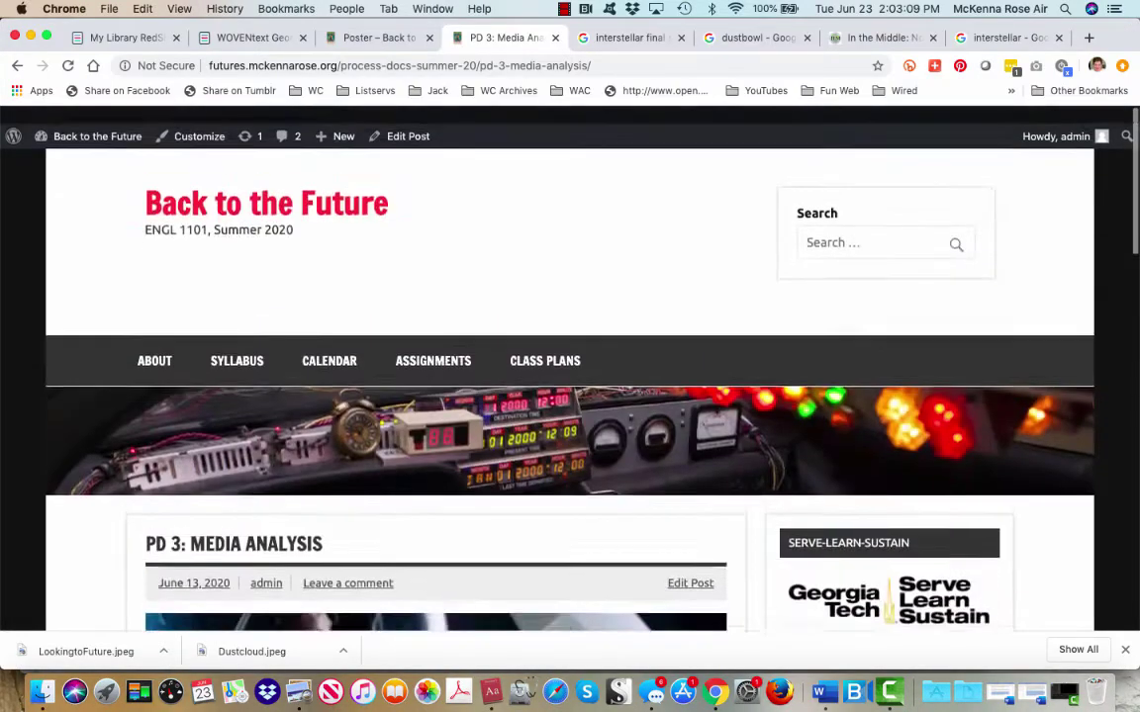
{"action": "triple_click", "coordinate": [234, 527]}
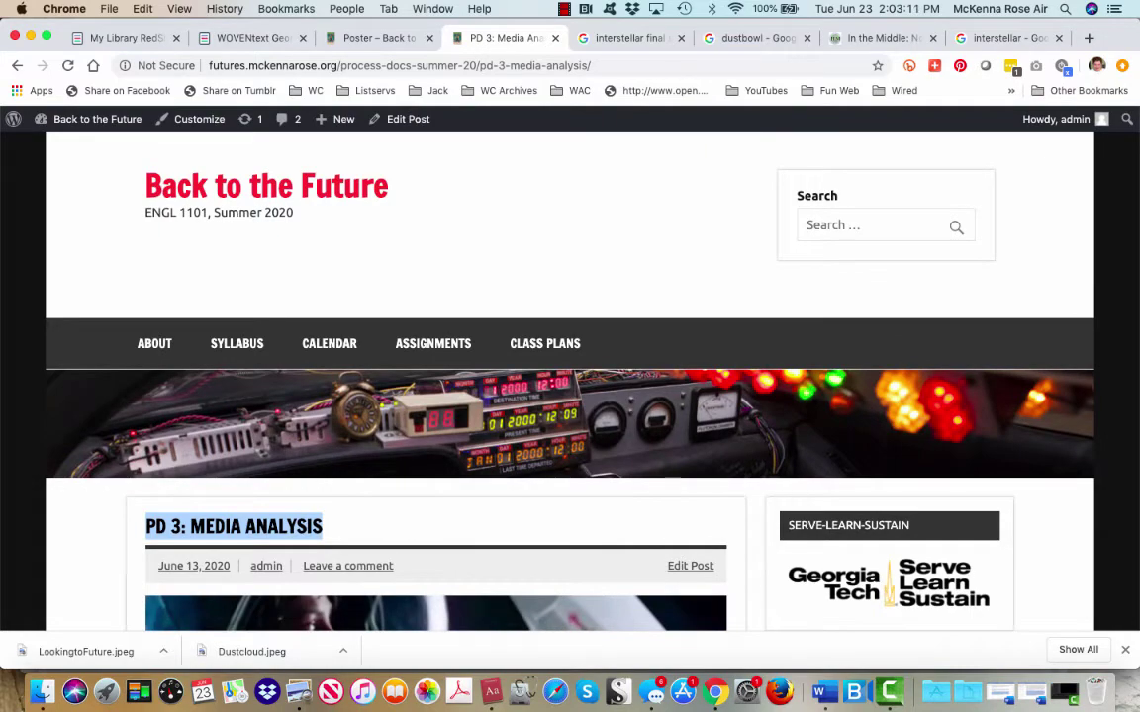
{"action": "scroll", "coordinate": [569, 396], "scroll_direction": "down", "scroll_amount": 10}
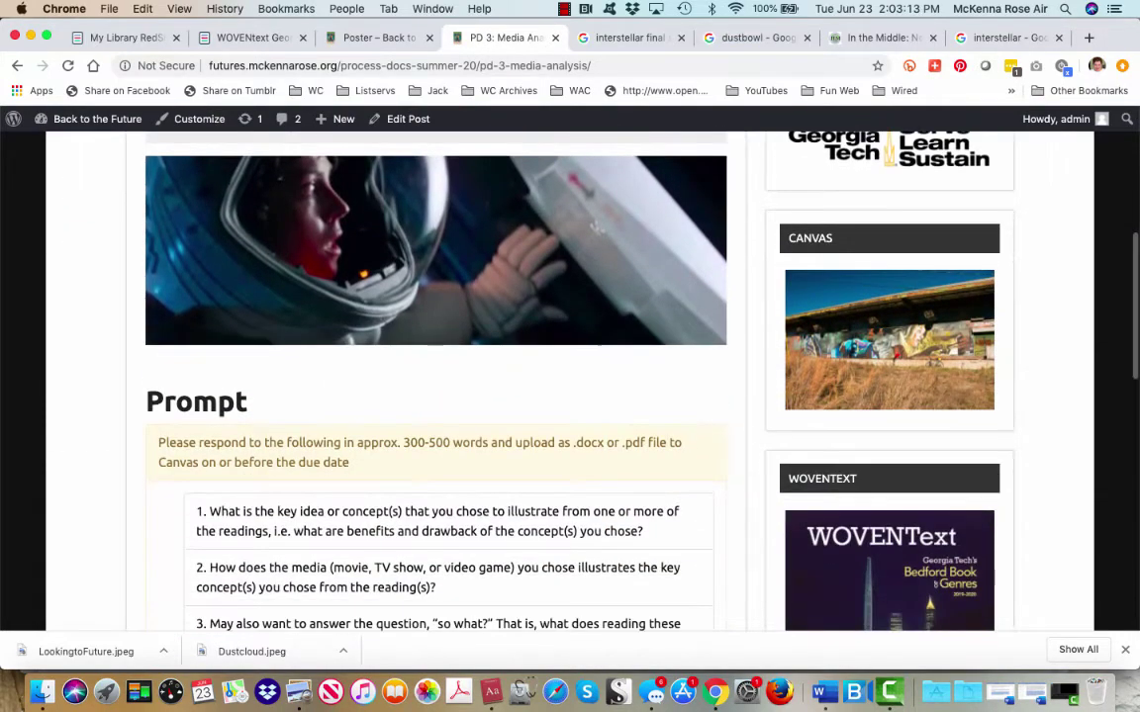
Switch to Word and add the line "How do I move from this draft to a final draft—both the written Pitch and in the poster?" below the date.
{"action": "key", "text": "super+Tab"}
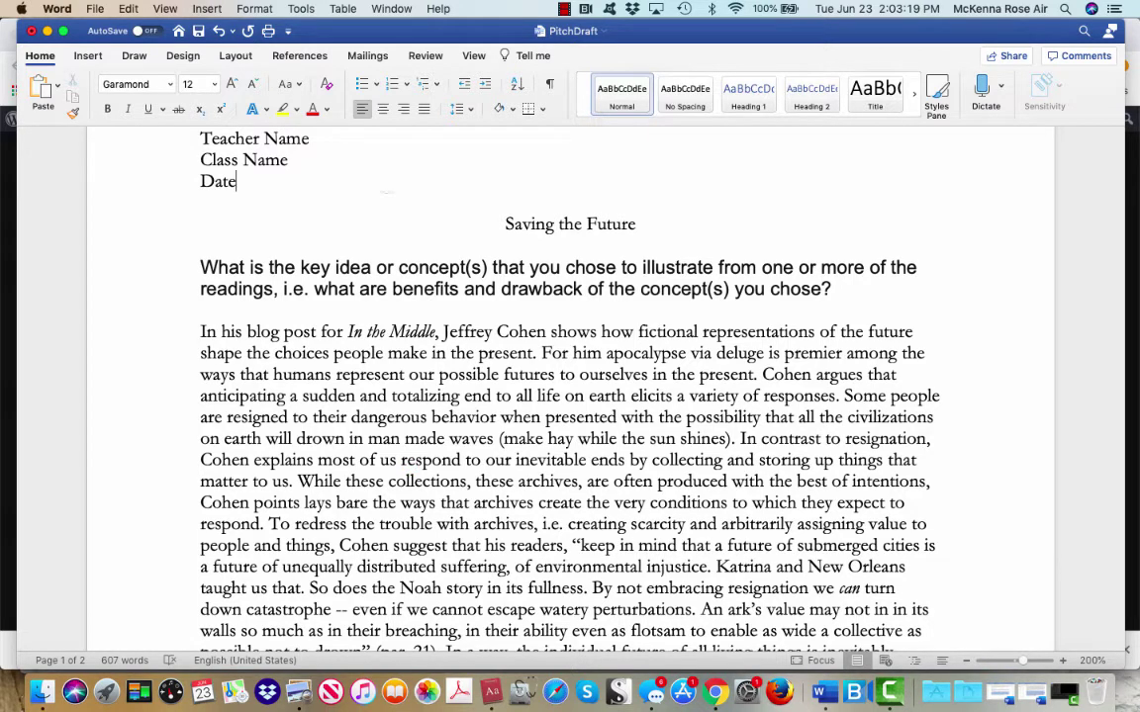
{"action": "key", "text": "Return"}
{"action": "key", "text": "Return"}
{"action": "type", "text": "Hiw"}
{"action": "key", "text": "BackSpace"}
{"action": "key", "text": "BackSpace"}
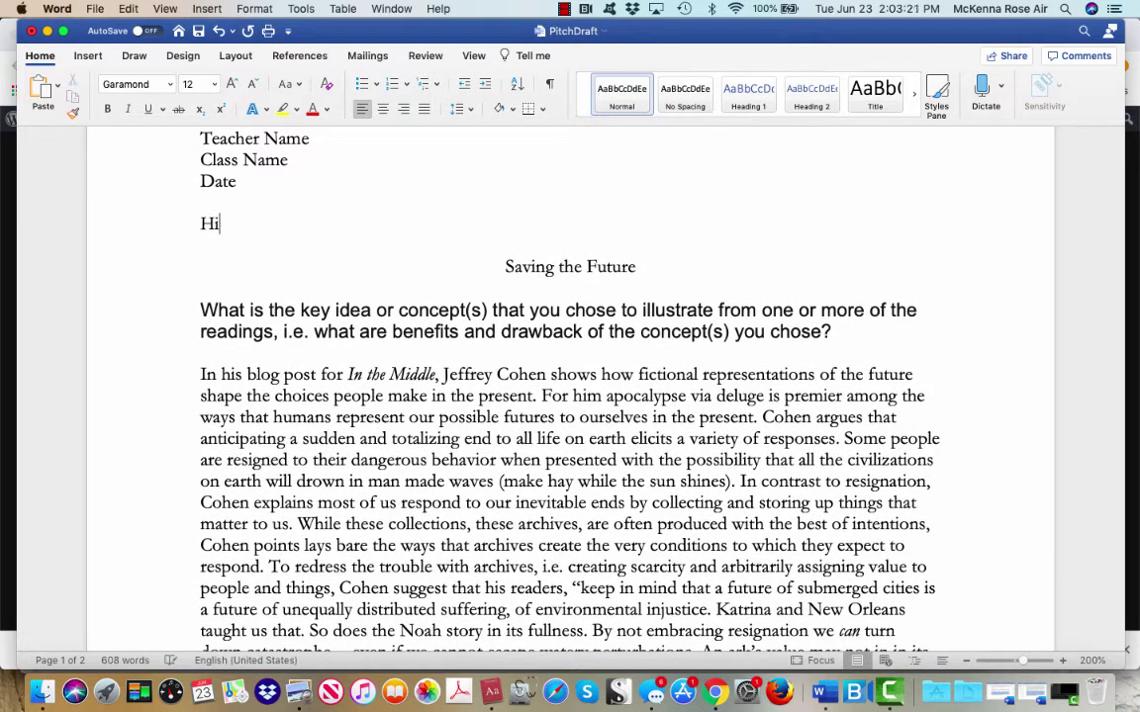
{"action": "type", "text": "ow di "}
{"action": "type", "text": "I"}
{"action": "key", "text": "BackSpace"}
{"action": "key", "text": "BackSpace"}
{"action": "key", "text": "BackSpace"}
{"action": "type", "text": "o I mov"}
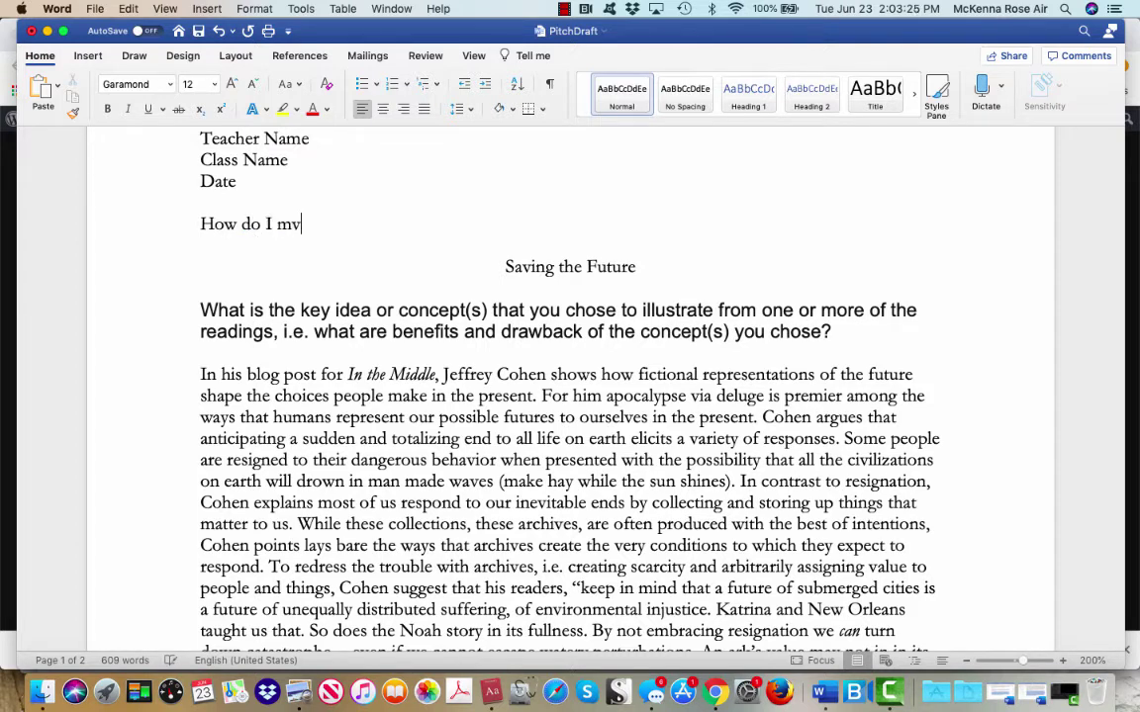
{"action": "key", "text": "BackSpace"}
{"action": "type", "text": "ove from this "}
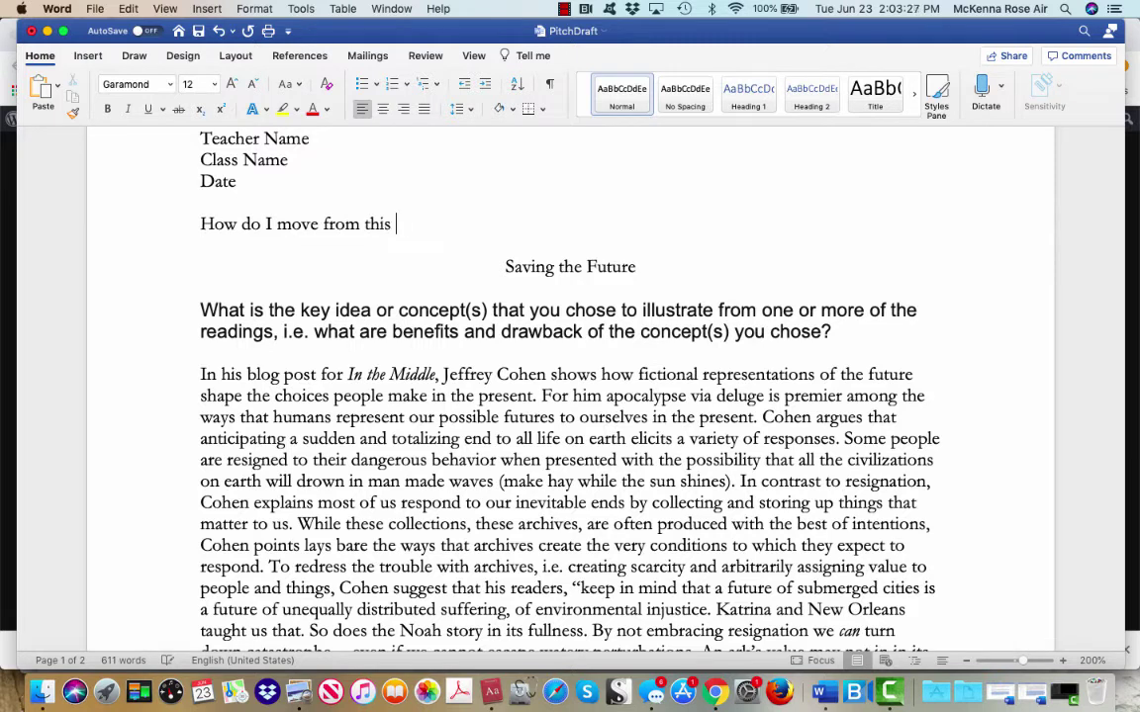
{"action": "type", "text": "draft to a final draft"}
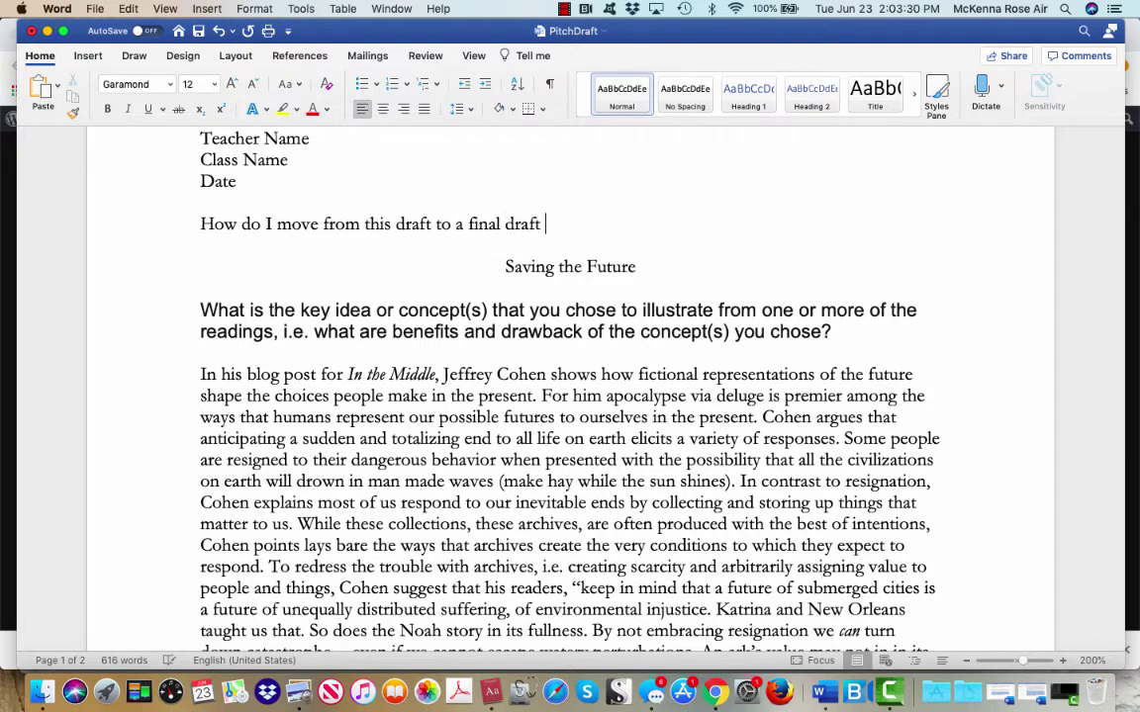
{"action": "key", "text": "BackSpace"}
{"action": "type", "text": "--both i"}
{"action": "key", "text": "BackSpace"}
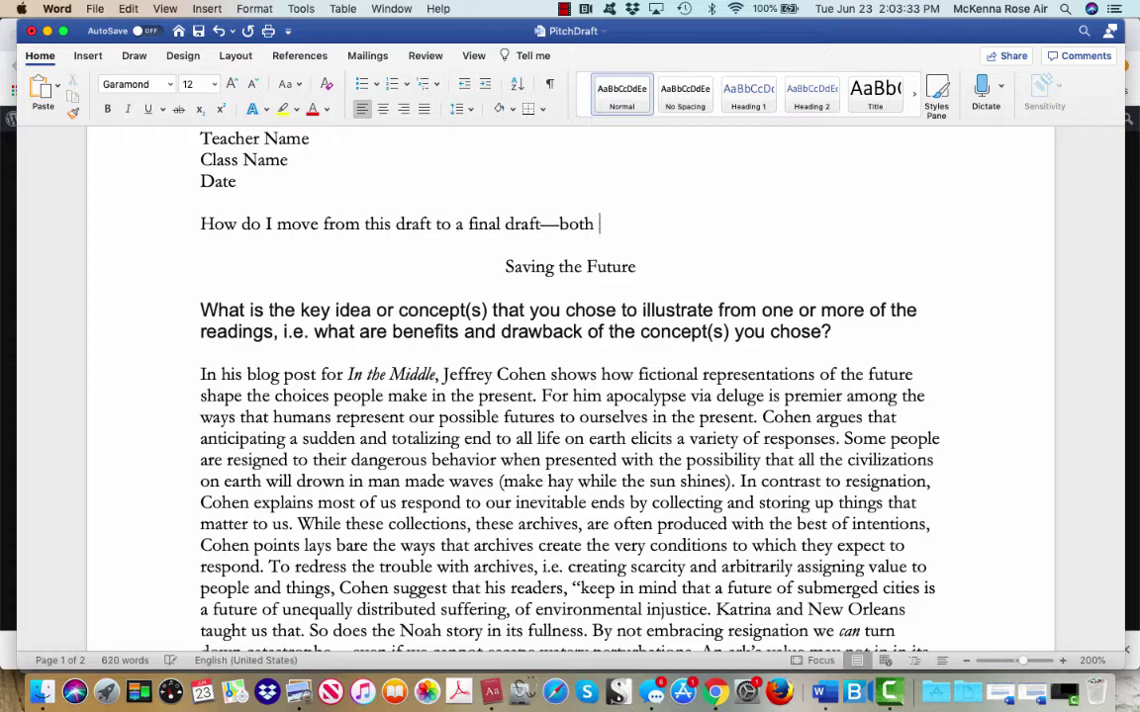
{"action": "type", "text": "the written "}
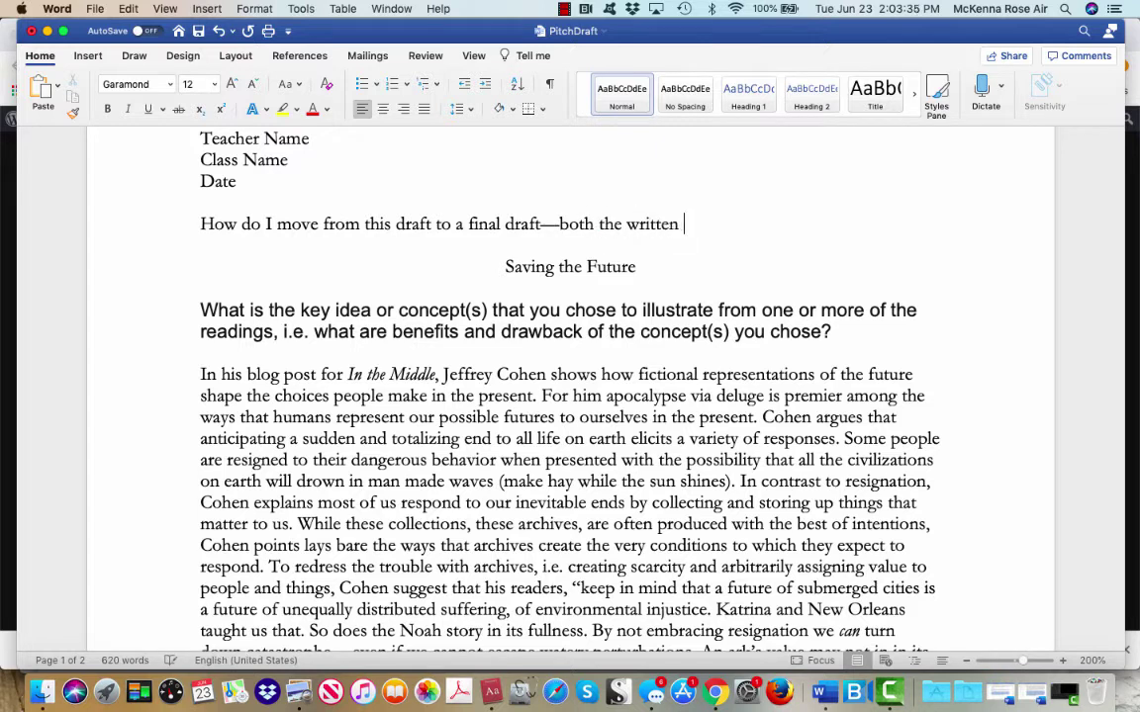
{"action": "type", "text": "Pitch and in the poster?"}
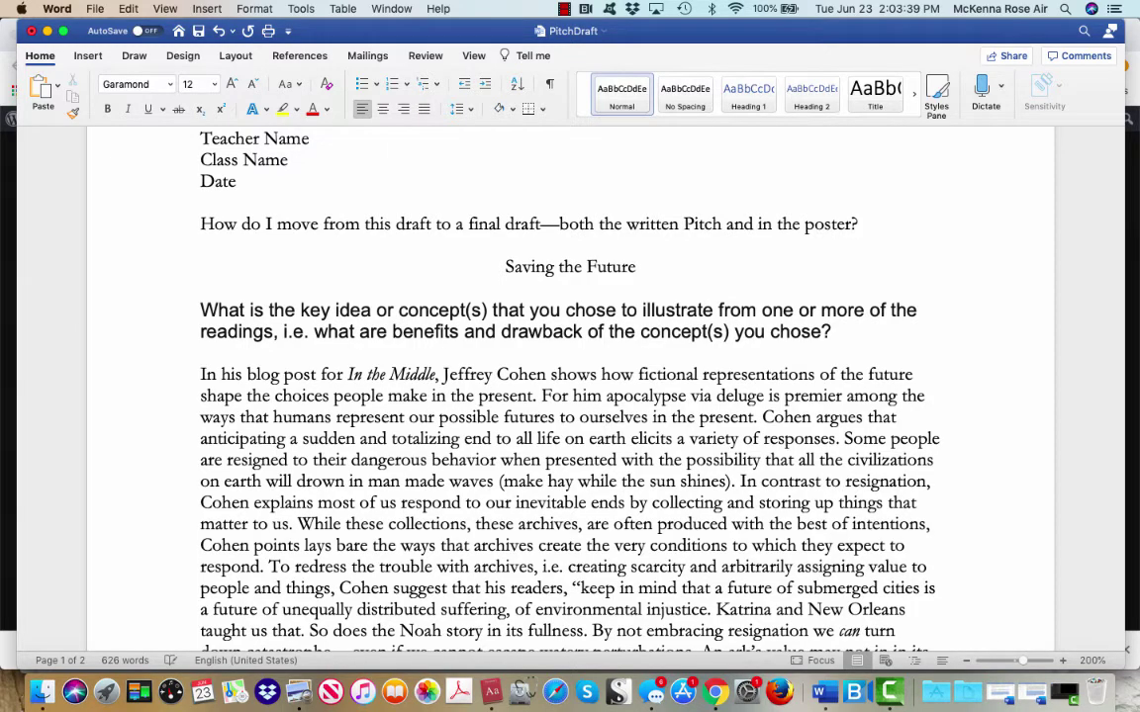
Insert a page break before the paragraph beginning "Analyzing representations of apocalypse" so it starts the second page.
{"action": "scroll", "coordinate": [569, 396], "scroll_direction": "down", "scroll_amount": 10}
{"action": "scroll", "coordinate": [570, 396], "scroll_direction": "down", "scroll_amount": 5}
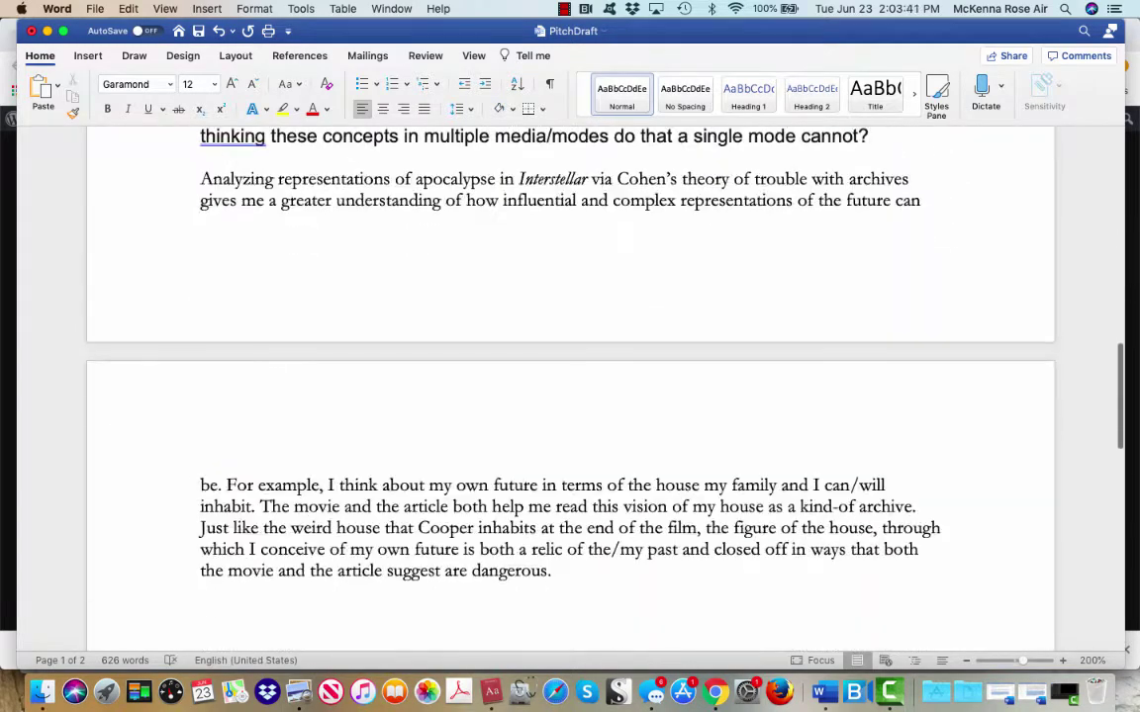
{"action": "scroll", "coordinate": [570, 395], "scroll_direction": "up", "scroll_amount": 15}
{"action": "scroll", "coordinate": [570, 396], "scroll_direction": "up", "scroll_amount": 3}
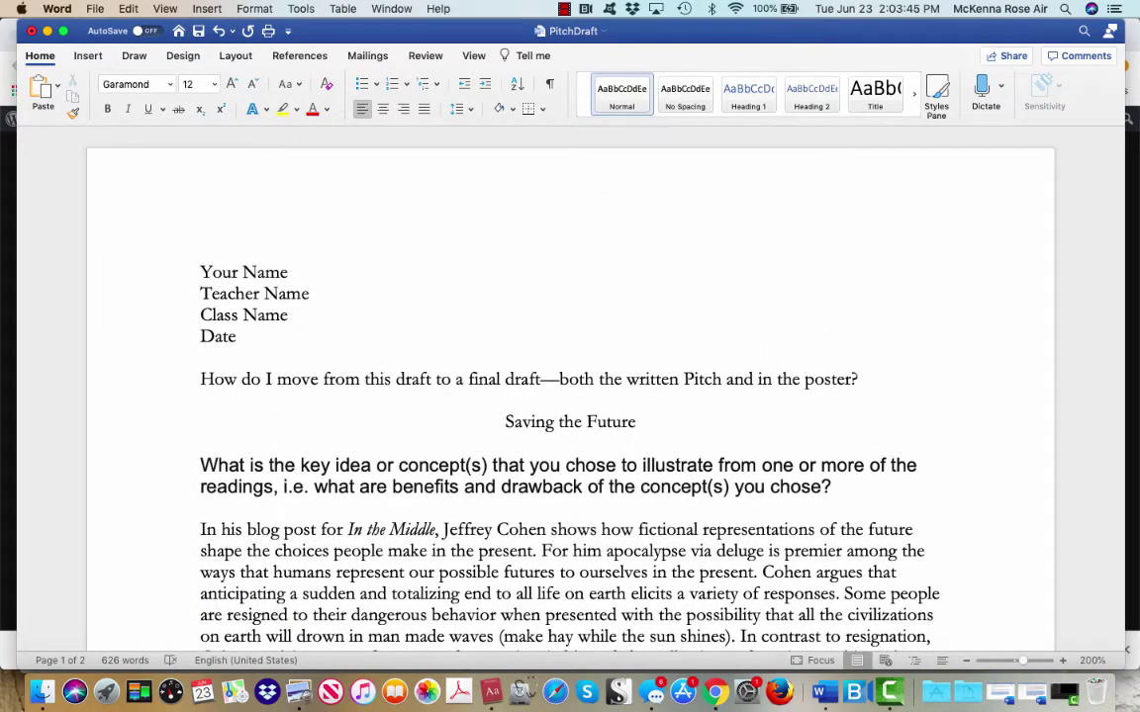
{"action": "scroll", "coordinate": [570, 396], "scroll_direction": "down", "scroll_amount": 15}
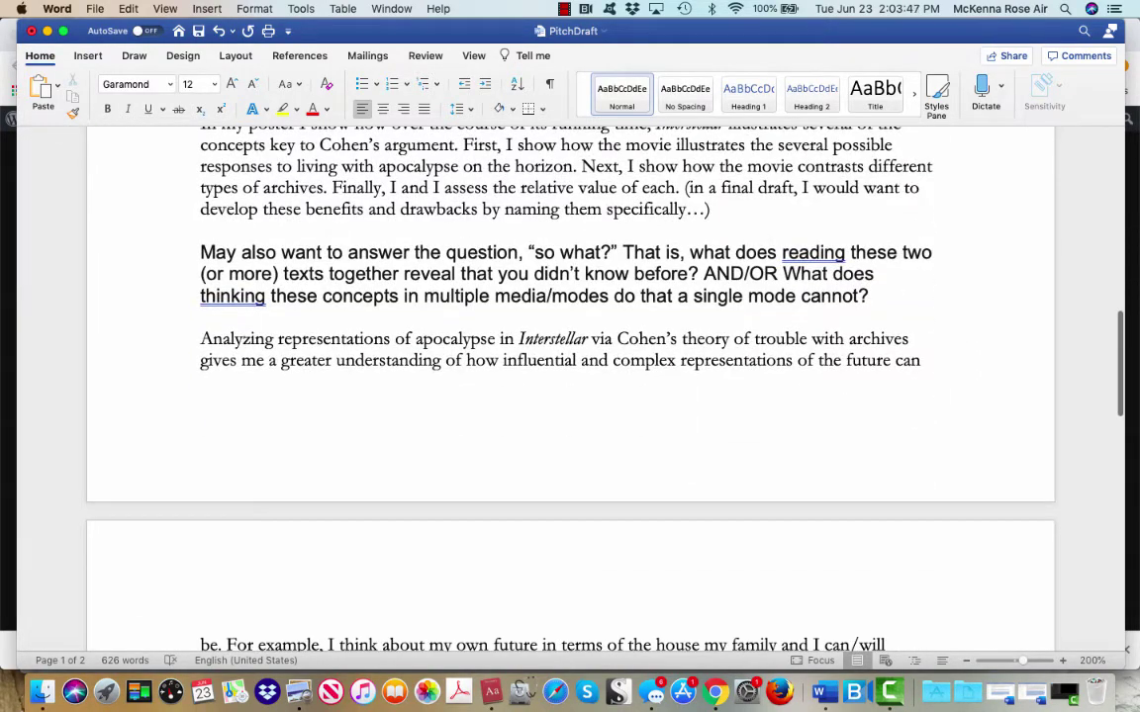
{"action": "left_click_drag", "start_coordinate": [201, 253], "coordinate": [885, 645]}
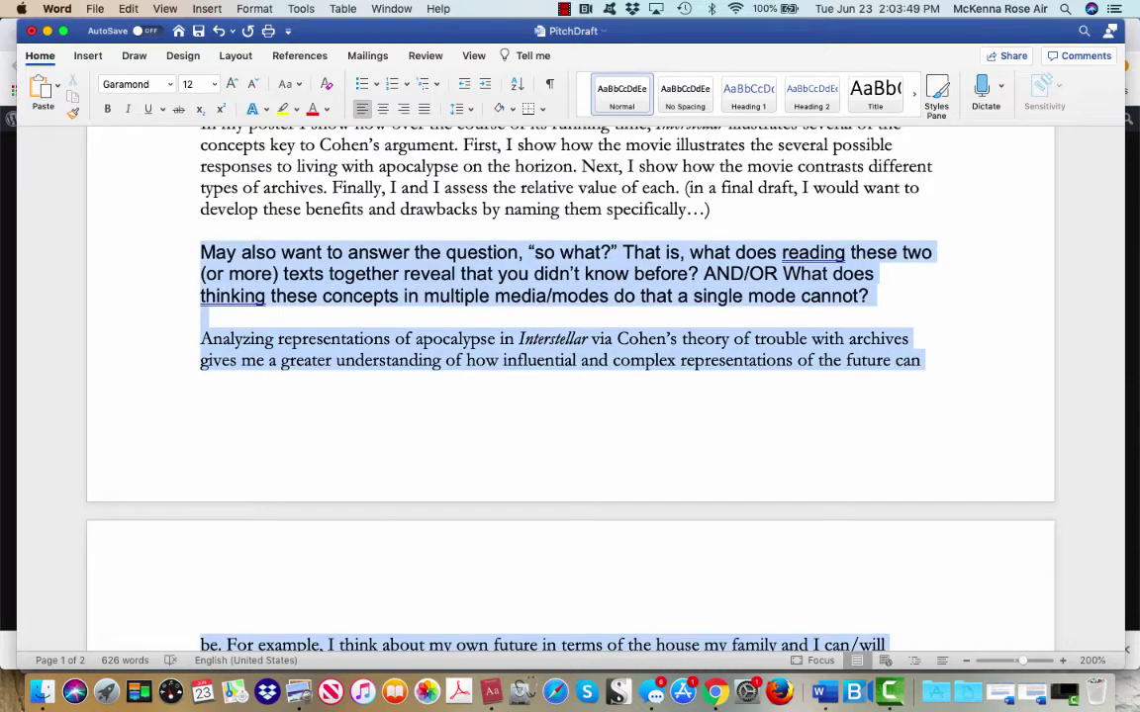
{"action": "left_click", "coordinate": [238, 360]}
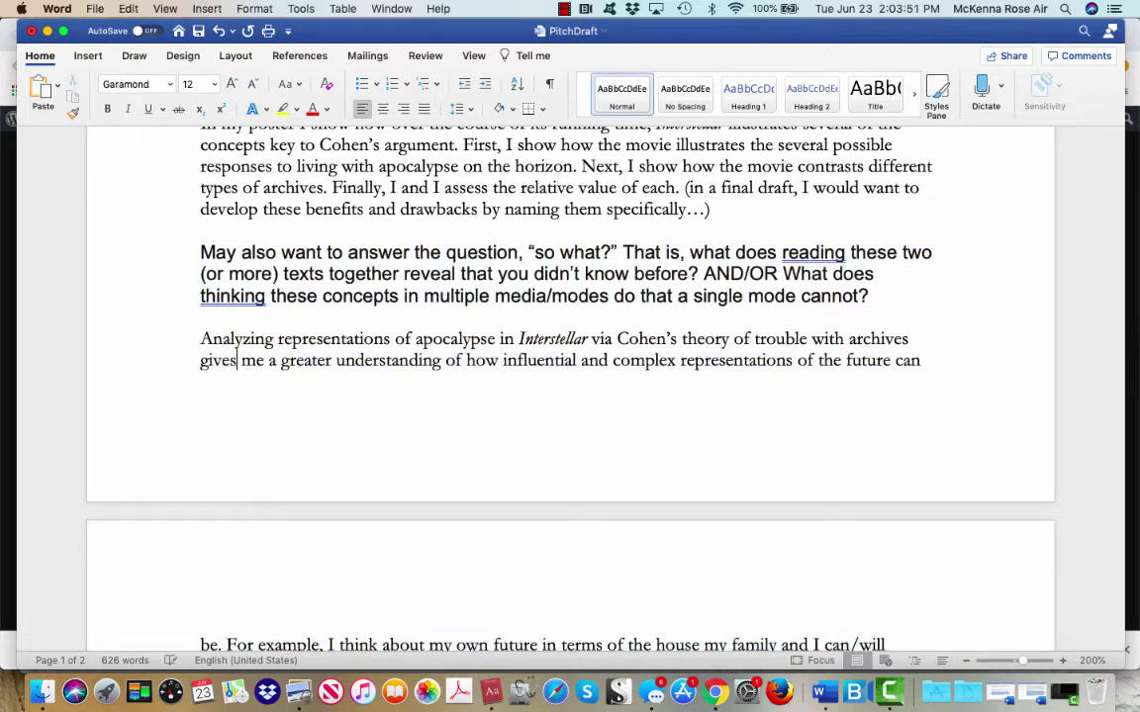
{"action": "left_click_drag", "start_coordinate": [200, 338], "coordinate": [292, 338]}
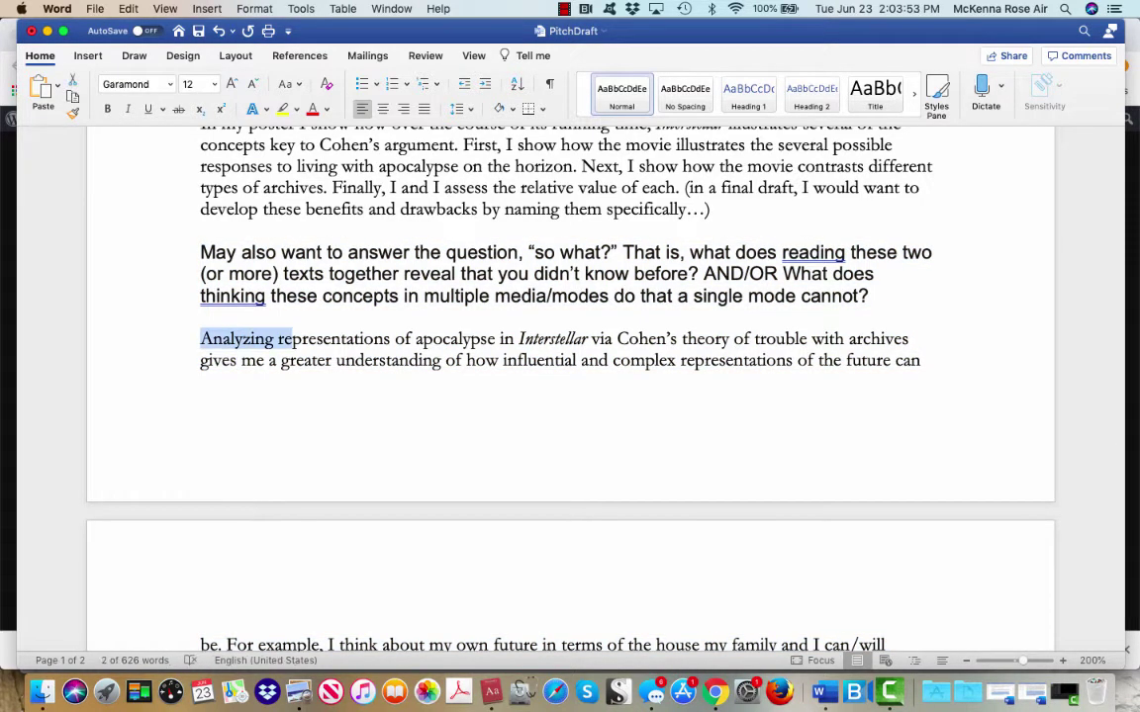
{"action": "key", "text": "Left"}
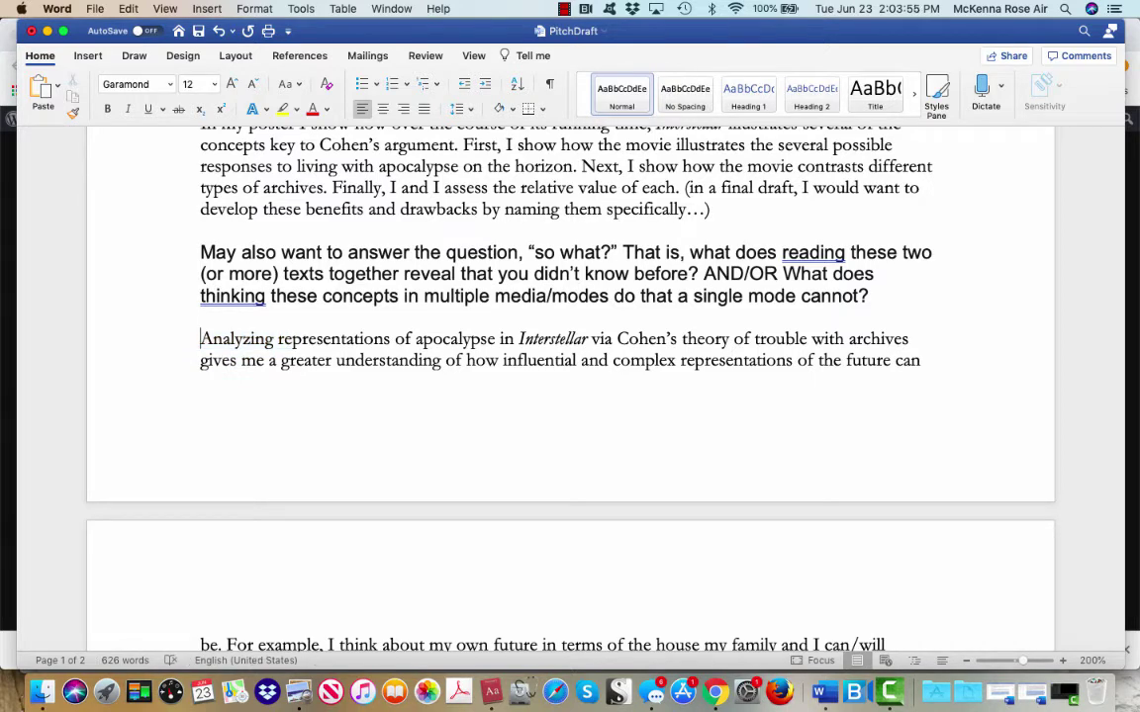
{"action": "key", "text": "super+Return"}
{"action": "scroll", "coordinate": [569, 395], "scroll_direction": "down", "scroll_amount": 5}
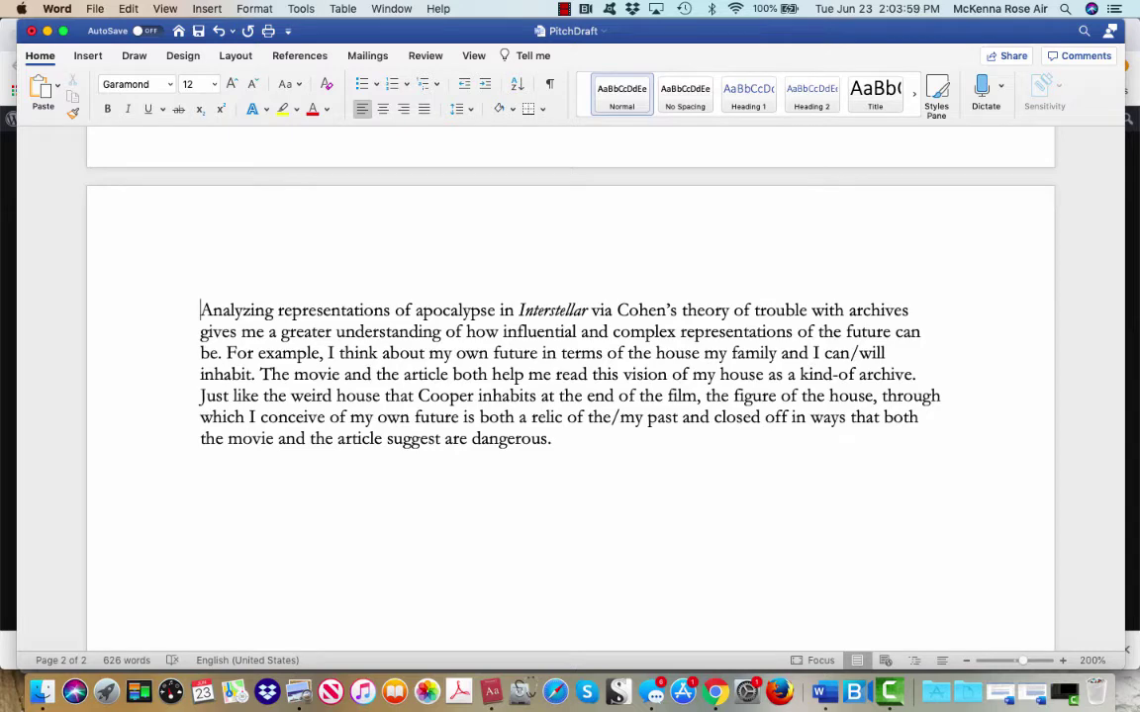
{"action": "scroll", "coordinate": [569, 395], "scroll_direction": "up", "scroll_amount": 1}
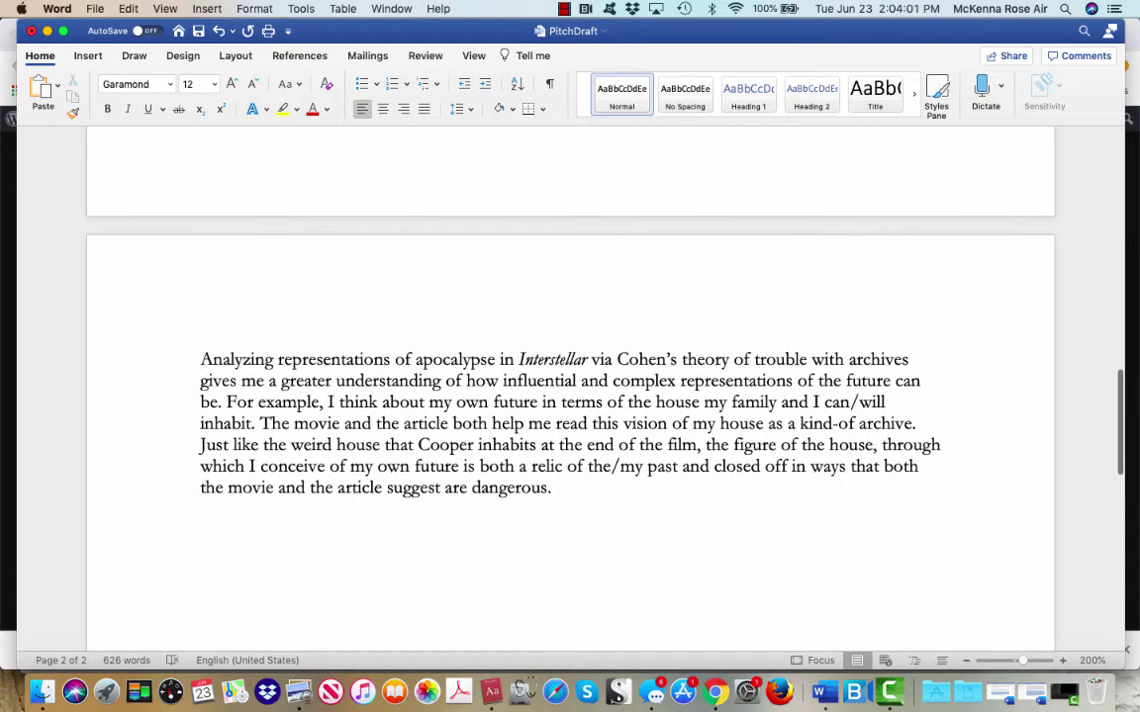
Switch to Chrome and select the "so what?" wording in the third PD 3 prompt question.
{"action": "key", "text": "super+Tab"}
{"action": "scroll", "coordinate": [570, 376], "scroll_direction": "down", "scroll_amount": 3}
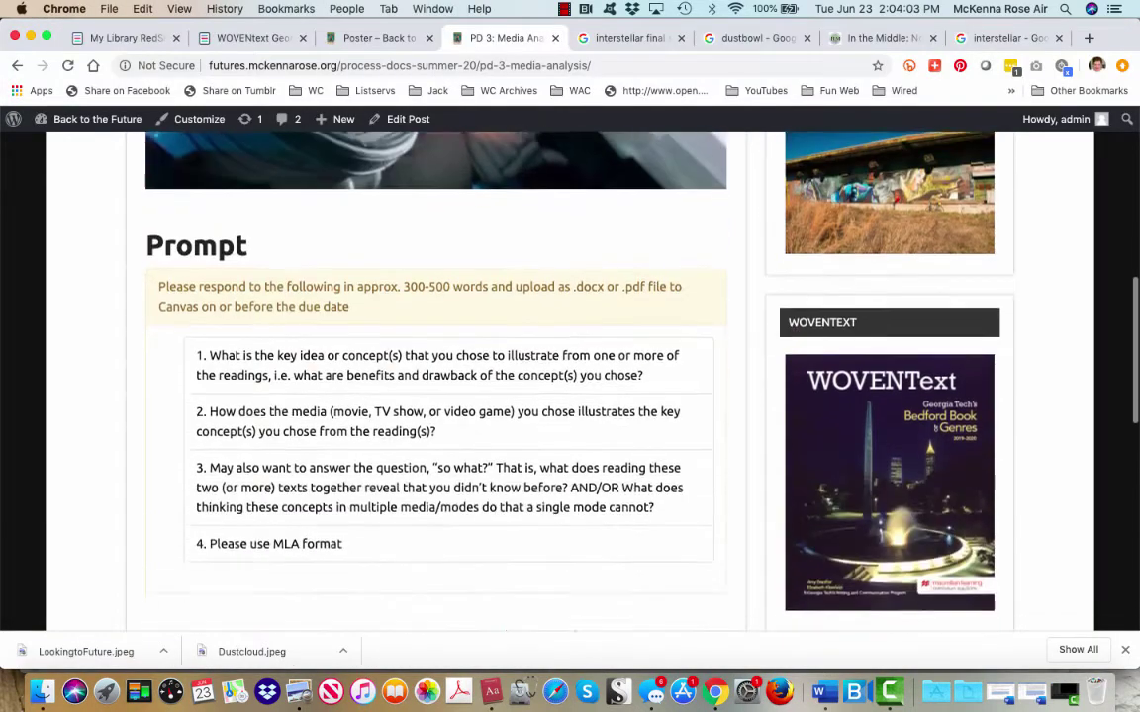
{"action": "left_click_drag", "start_coordinate": [505, 467], "coordinate": [390, 467]}
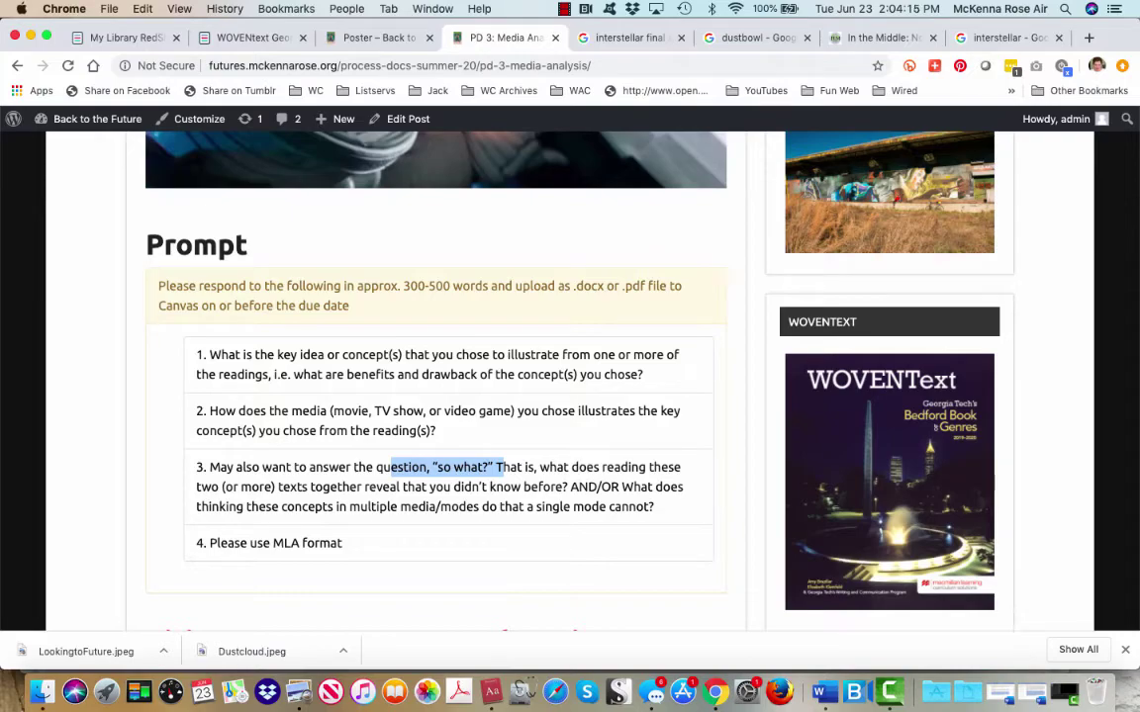
In Word, copy the paragraph beginning "In his blog post for In the Middle" and paste it below the "Analyzing representations" paragraph.
{"action": "key", "text": "super+Tab"}
{"action": "scroll", "coordinate": [570, 396], "scroll_direction": "up", "scroll_amount": 15}
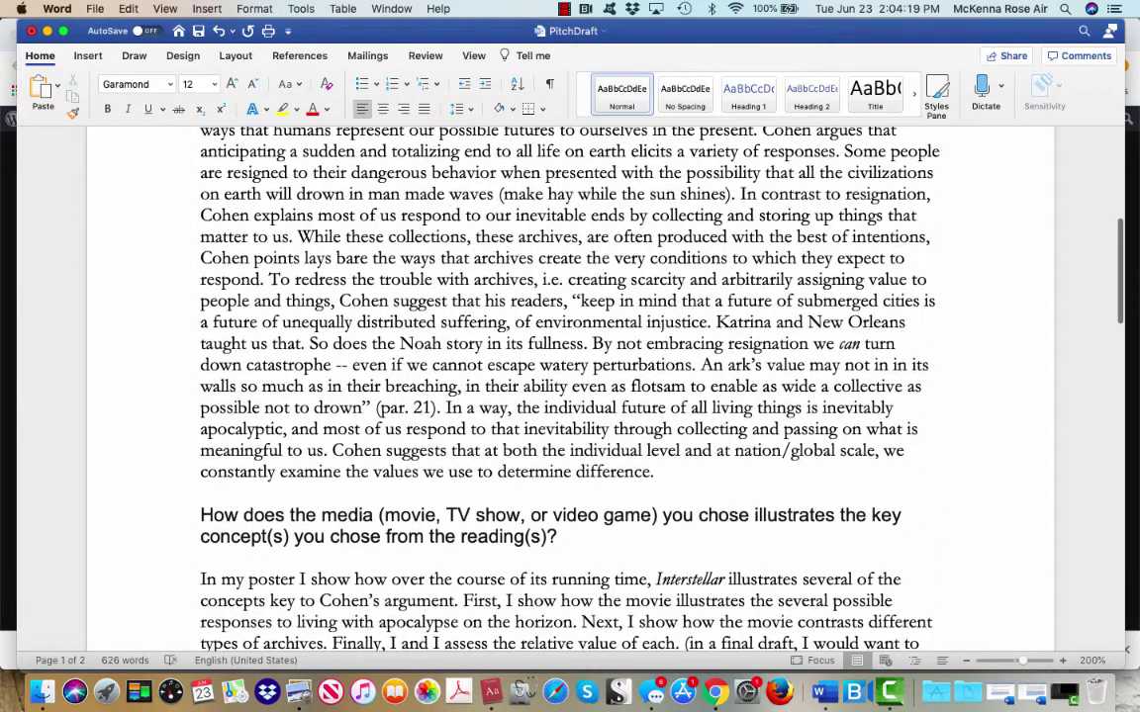
{"action": "left_click_drag", "start_coordinate": [660, 472], "coordinate": [200, 180]}
{"action": "key", "text": "super+c"}
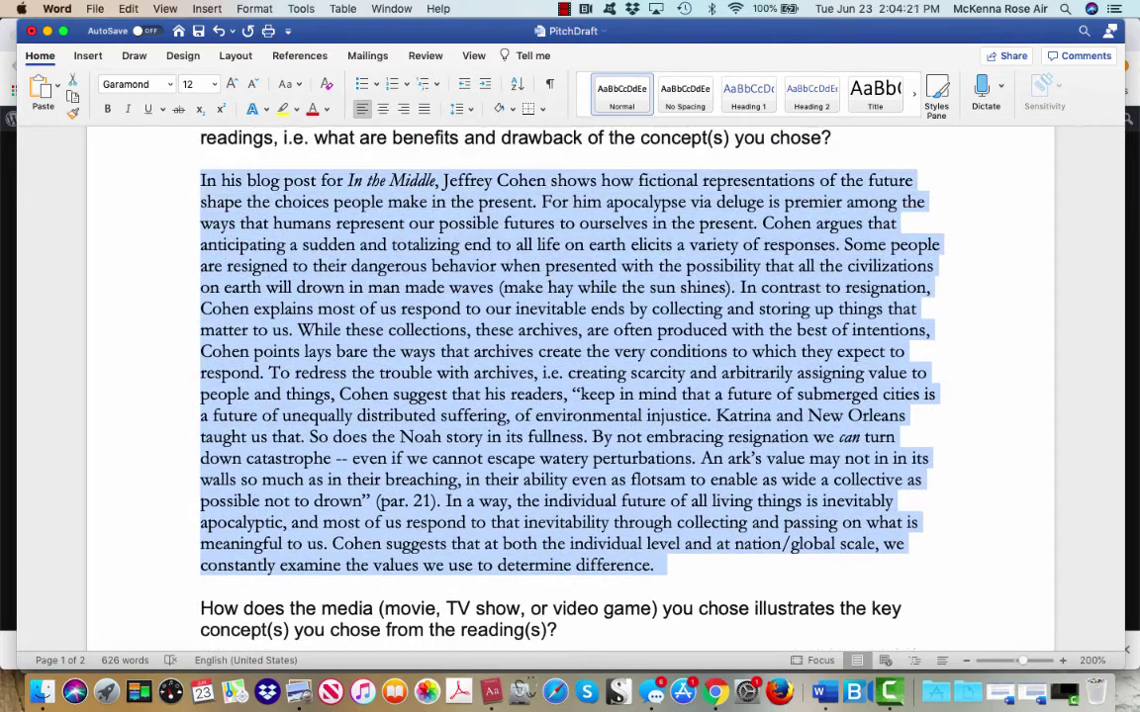
{"action": "scroll", "coordinate": [570, 396], "scroll_direction": "down", "scroll_amount": 15}
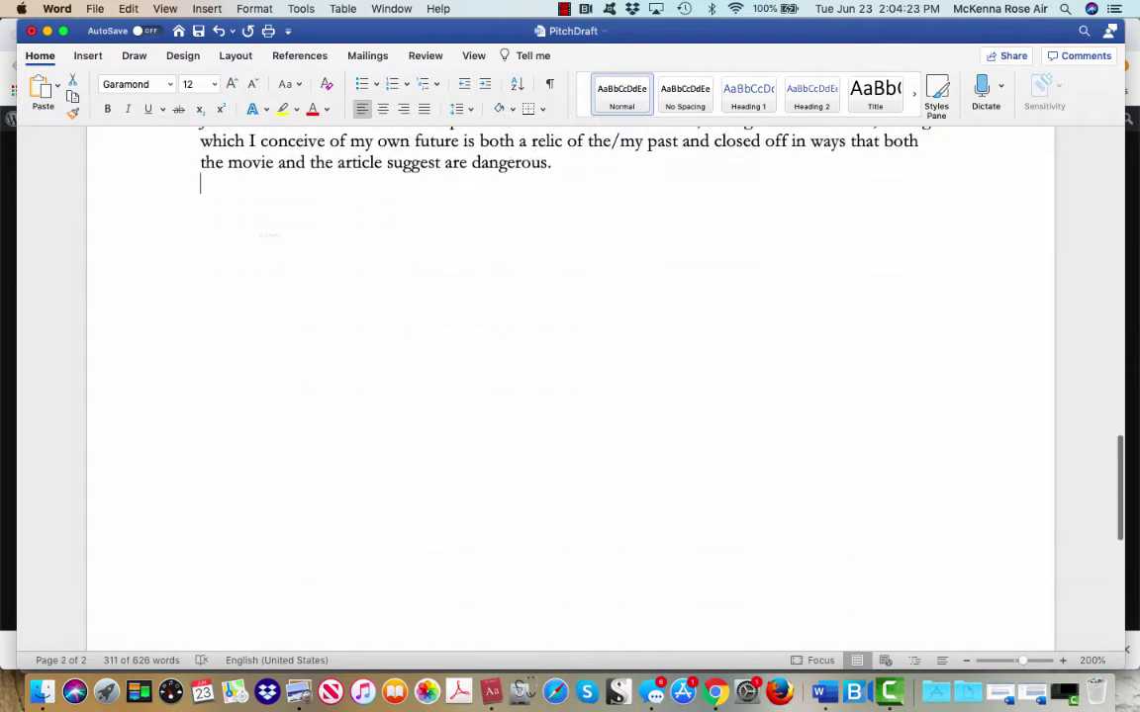
{"action": "key", "text": "Return"}
{"action": "key", "text": "super+v"}
Copy the paragraph beginning "In my poster I show how" to the end of the document and remove the extra blank line above it.
{"action": "scroll", "coordinate": [570, 395], "scroll_direction": "up", "scroll_amount": 8}
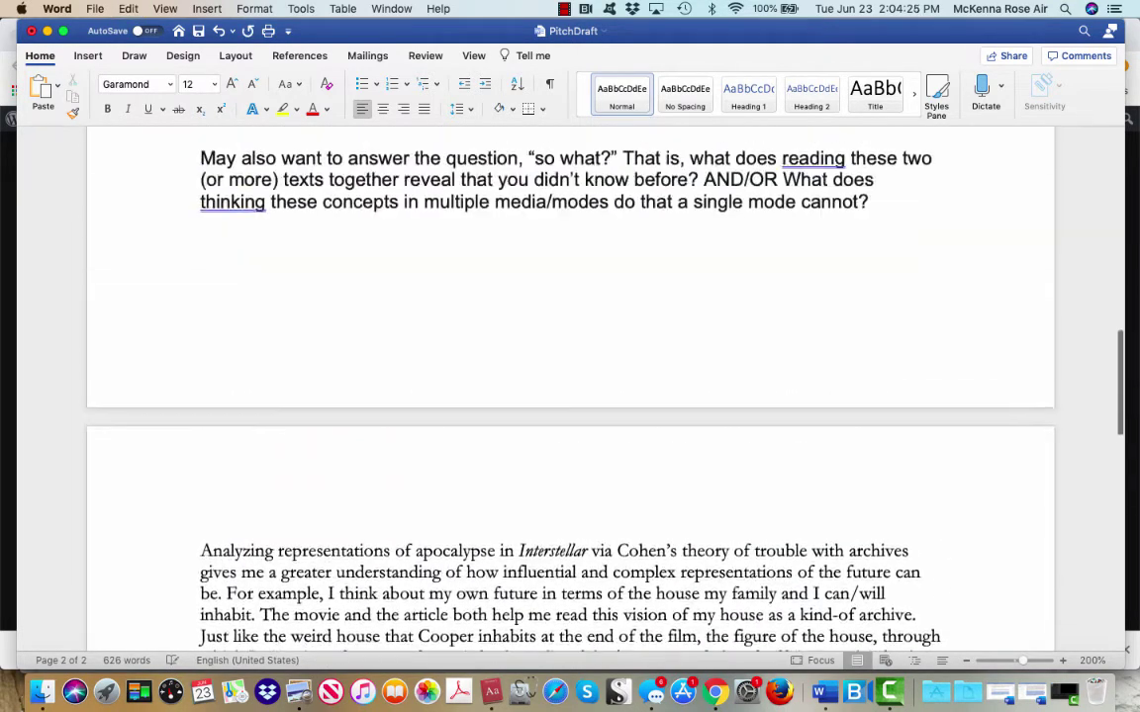
{"action": "scroll", "coordinate": [570, 396], "scroll_direction": "up", "scroll_amount": 3}
{"action": "left_click_drag", "start_coordinate": [202, 243], "coordinate": [716, 351]}
{"action": "key", "text": "super+c"}
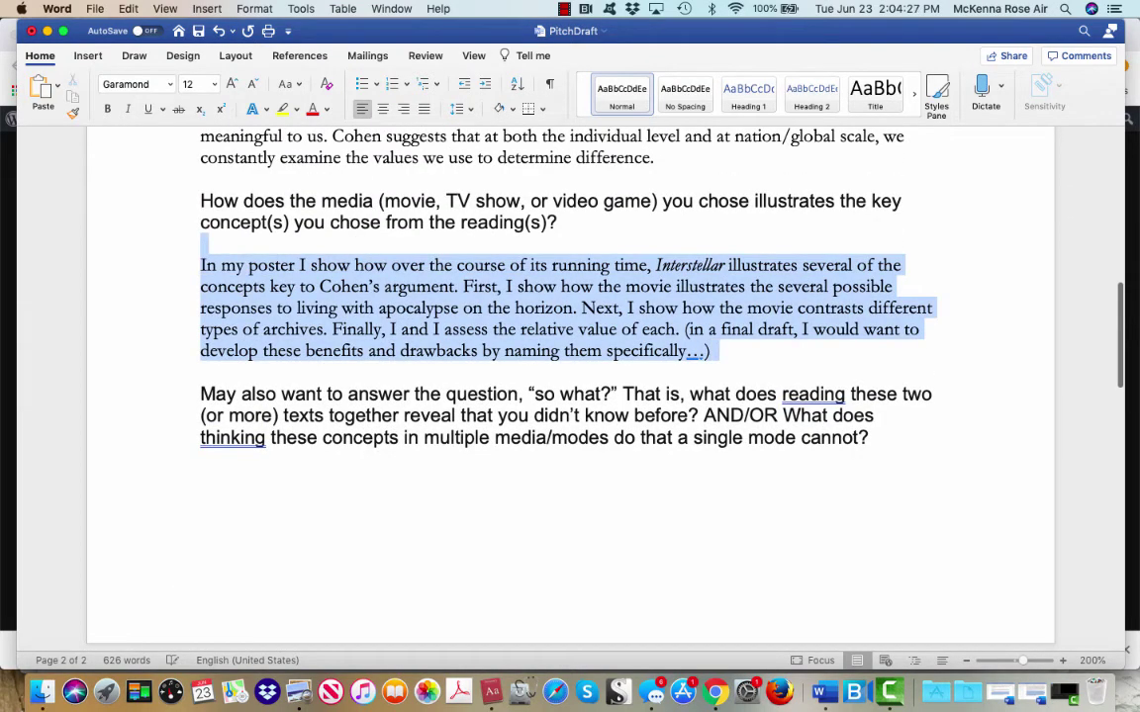
{"action": "scroll", "coordinate": [570, 396], "scroll_direction": "down", "scroll_amount": 15}
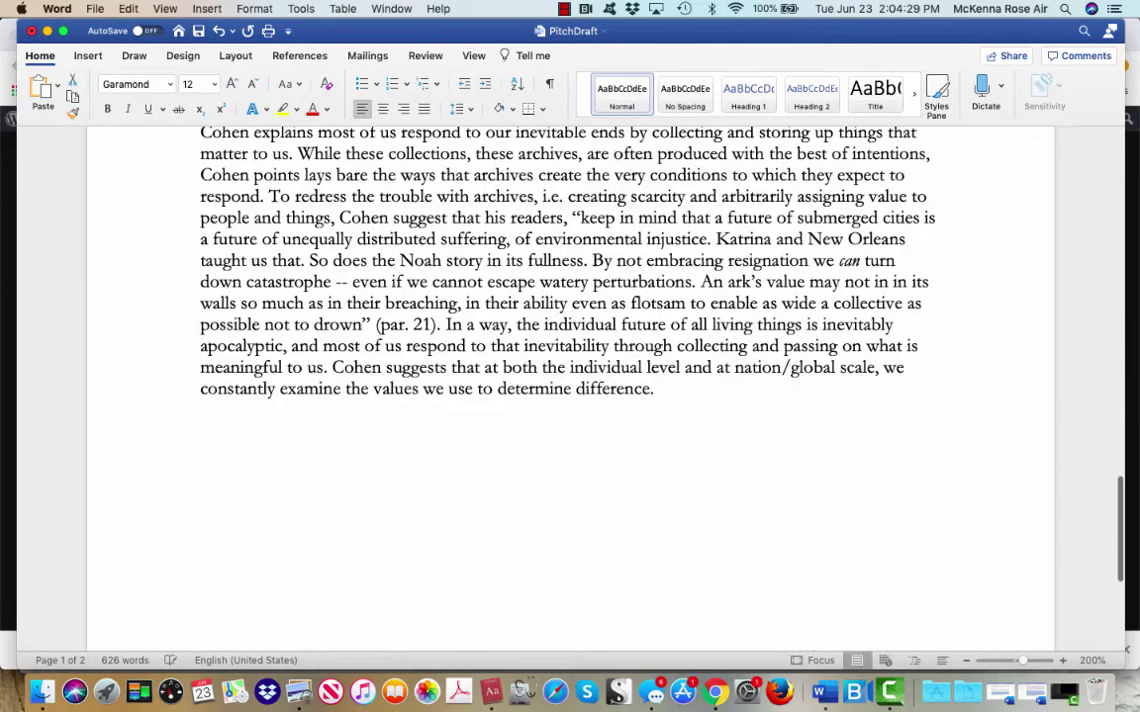
{"action": "key", "text": "super+v"}
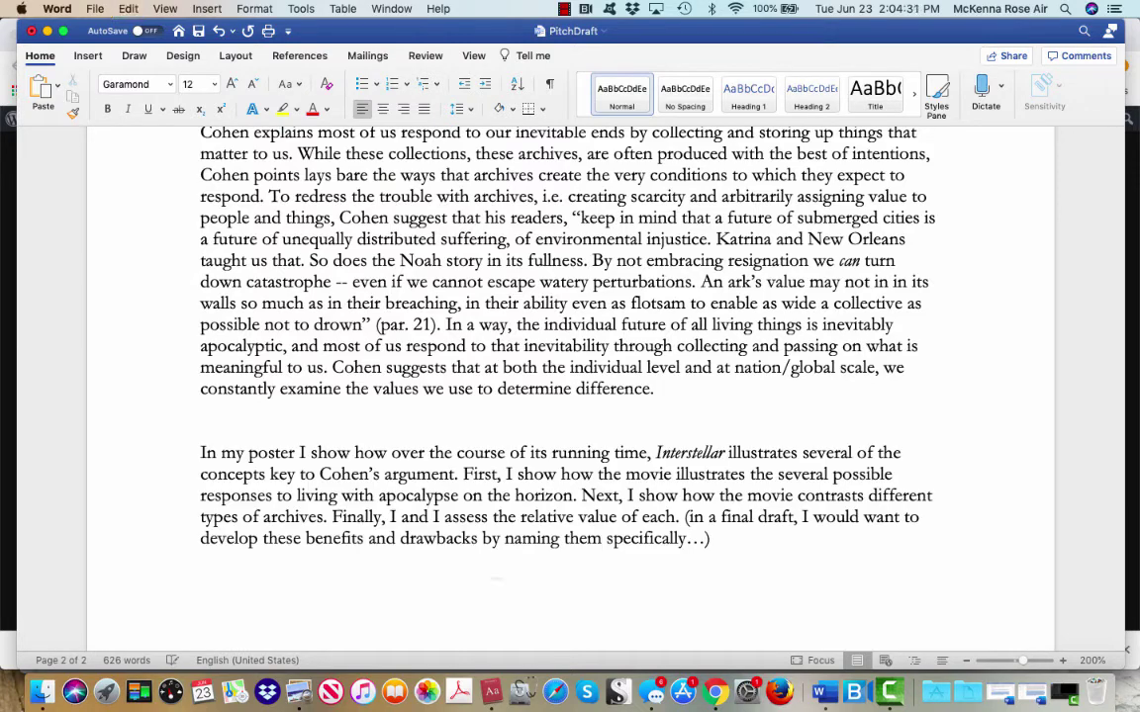
{"action": "key", "text": "BackSpace"}
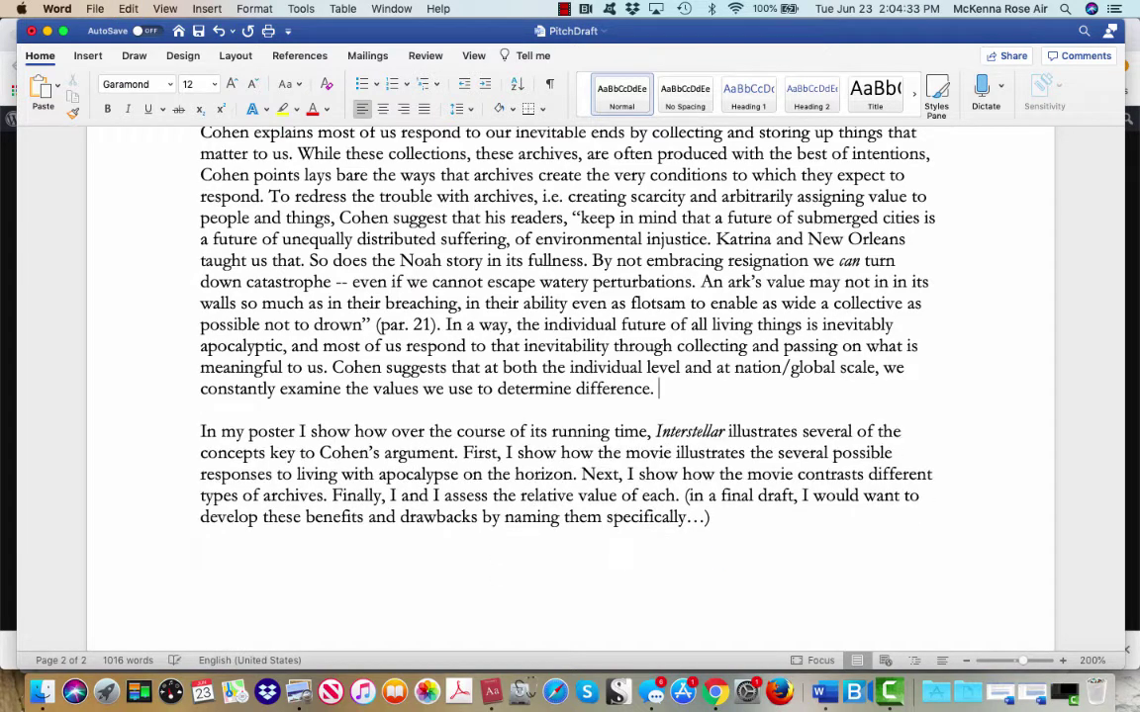
Highlight in yellow the first sentence of the copied "In his blog post for In the Middle" paragraph on the second page.
{"action": "scroll", "coordinate": [570, 396], "scroll_direction": "up", "scroll_amount": 5}
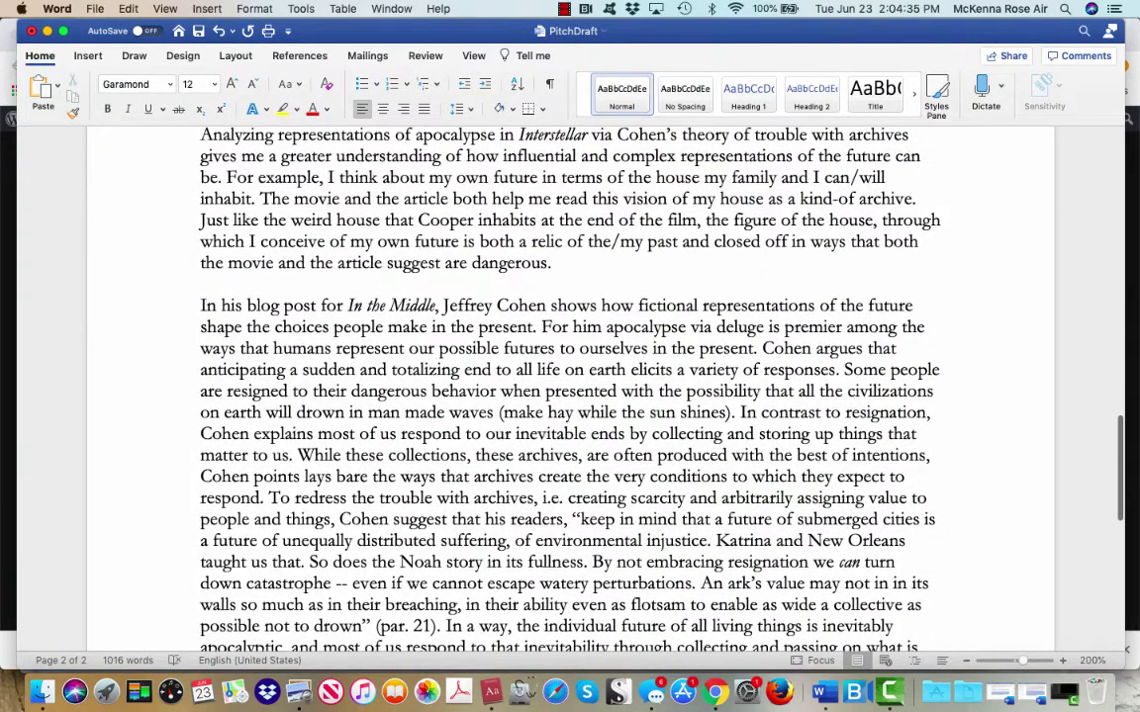
{"action": "left_click_drag", "start_coordinate": [200, 305], "coordinate": [924, 326]}
{"action": "left_click", "coordinate": [261, 326]}
{"action": "left_click_drag", "start_coordinate": [532, 326], "coordinate": [201, 305]}
{"action": "left_click", "coordinate": [283, 109]}
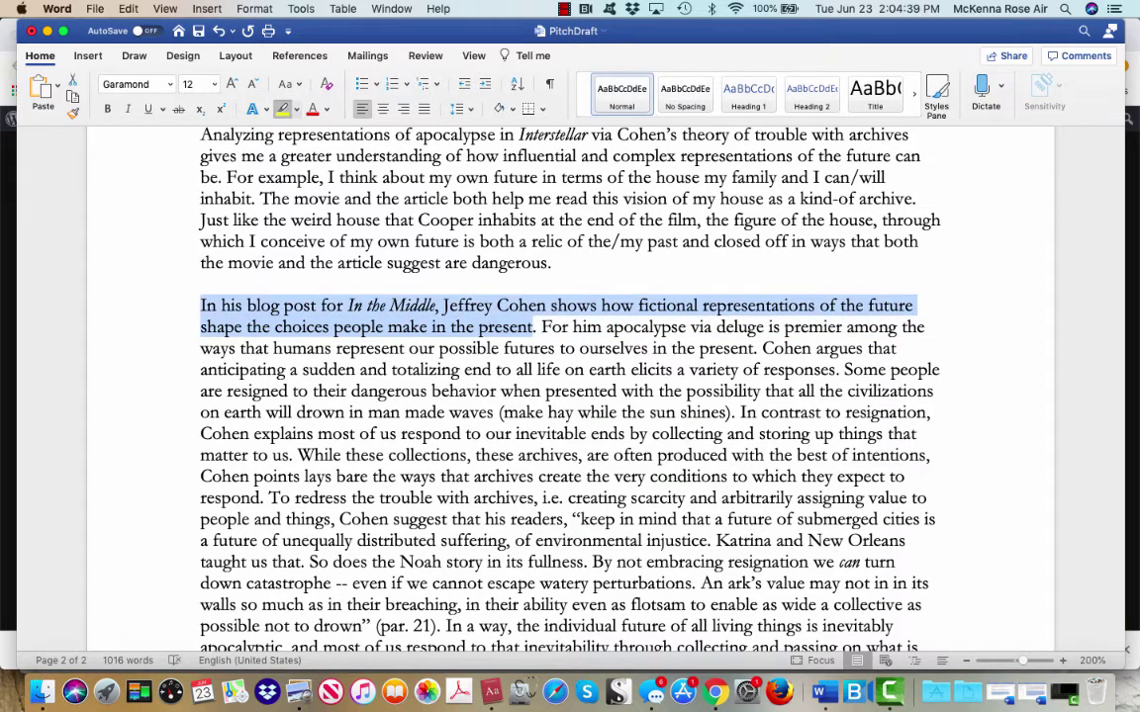
{"action": "left_click", "coordinate": [282, 109]}
Compare the first page's question-and-answer paragraphs in Word with the PD 3 prompt questions in Chrome.
{"action": "scroll", "coordinate": [570, 395], "scroll_direction": "up", "scroll_amount": 5}
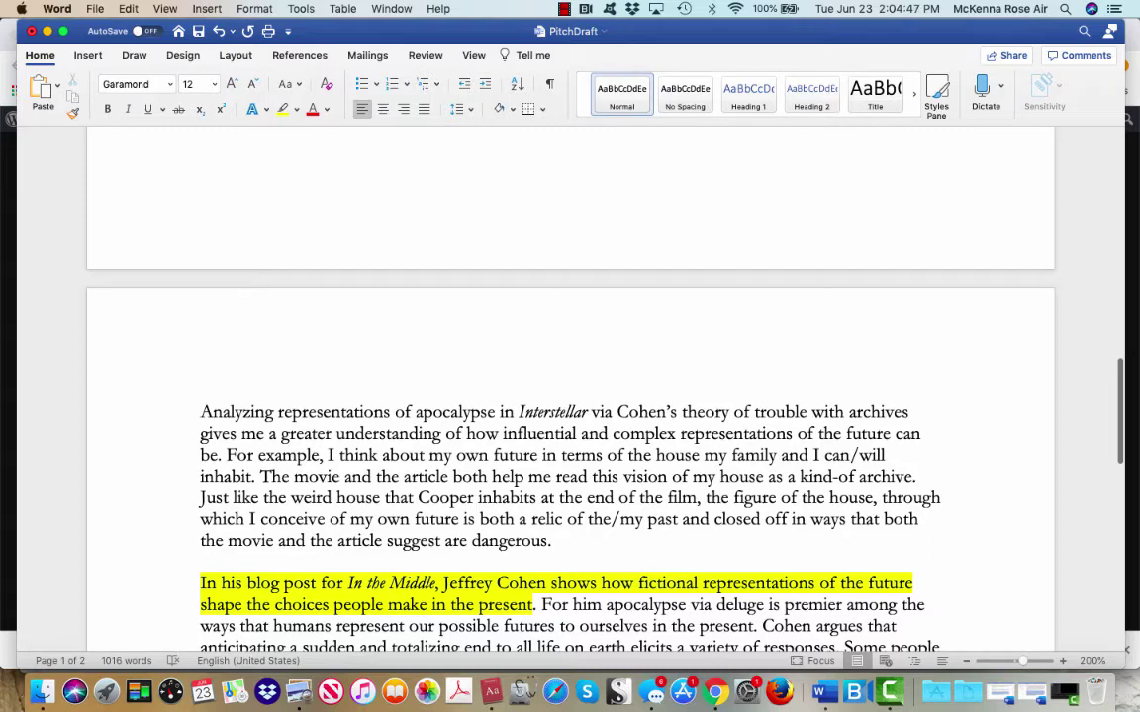
{"action": "scroll", "coordinate": [570, 396], "scroll_direction": "up", "scroll_amount": 4}
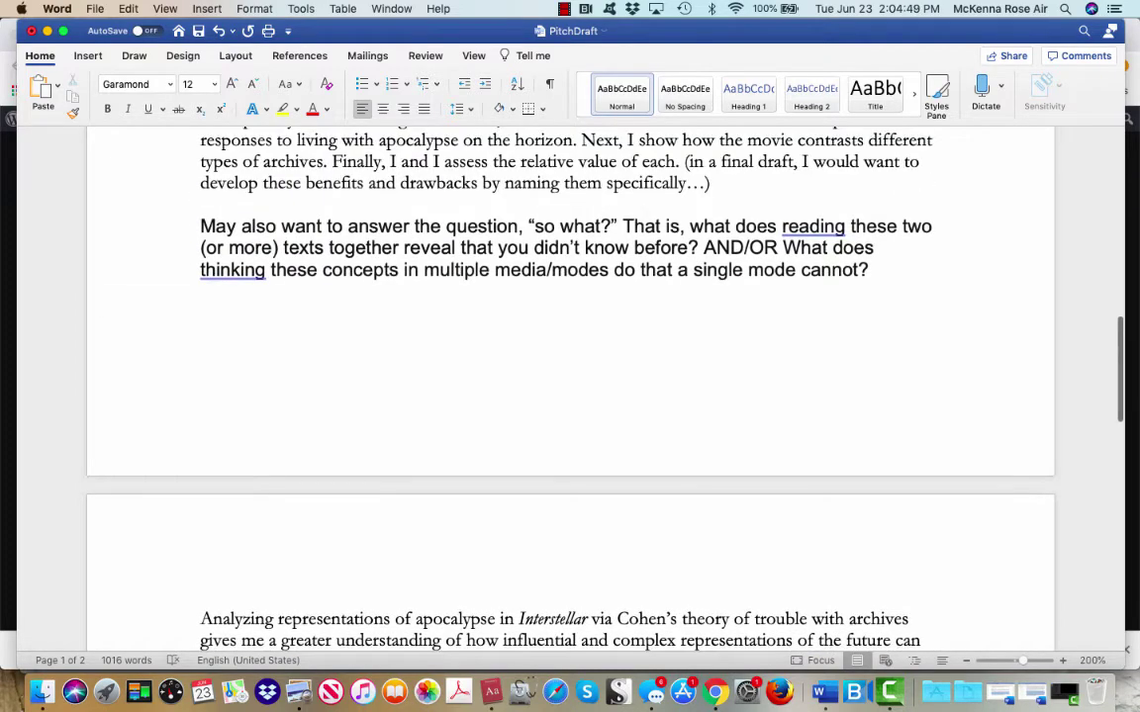
{"action": "scroll", "coordinate": [570, 396], "scroll_direction": "up", "scroll_amount": 6}
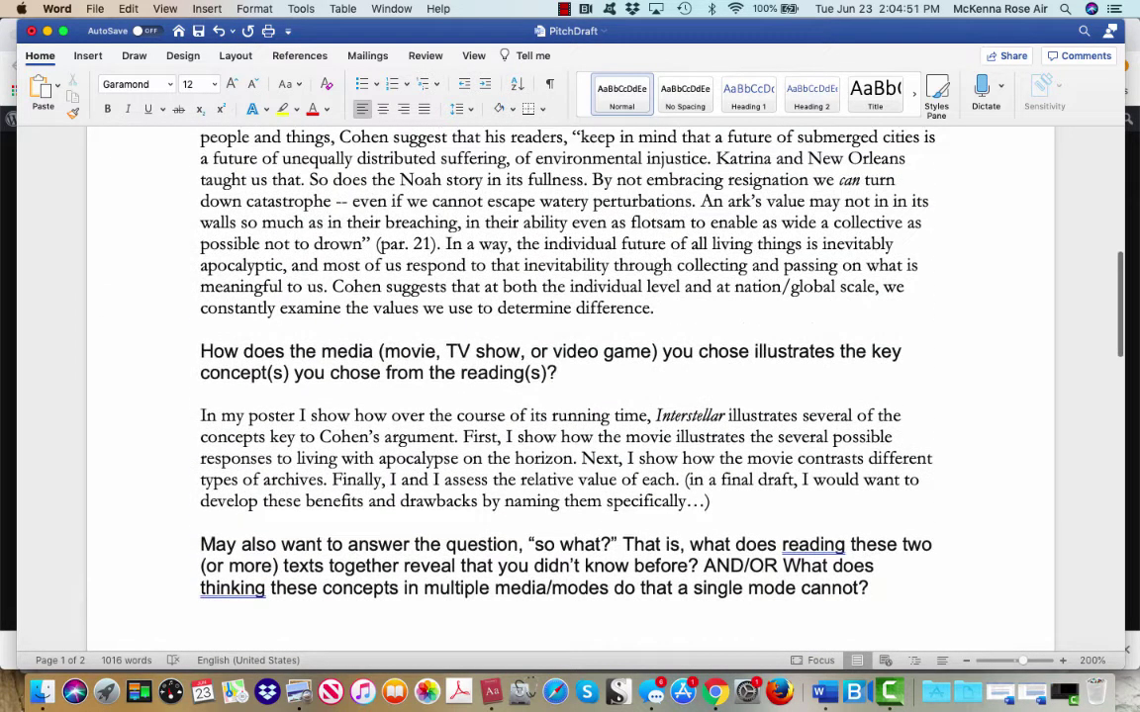
{"action": "scroll", "coordinate": [570, 396], "scroll_direction": "up", "scroll_amount": 5}
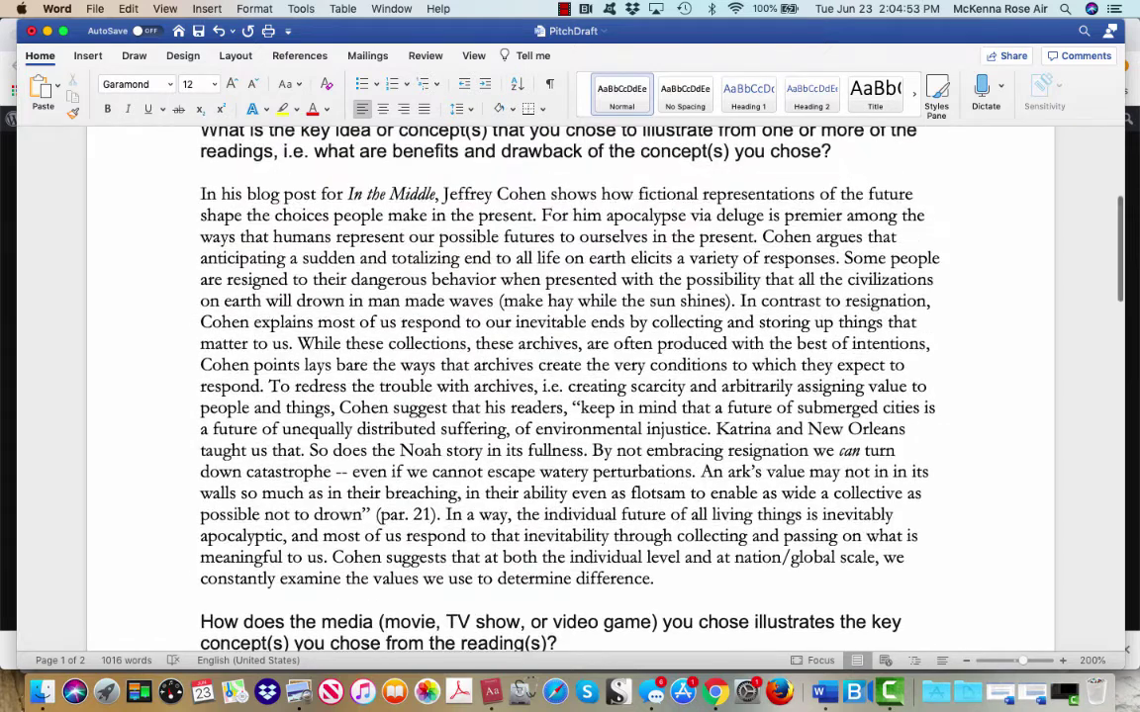
{"action": "key", "text": "super+Tab"}
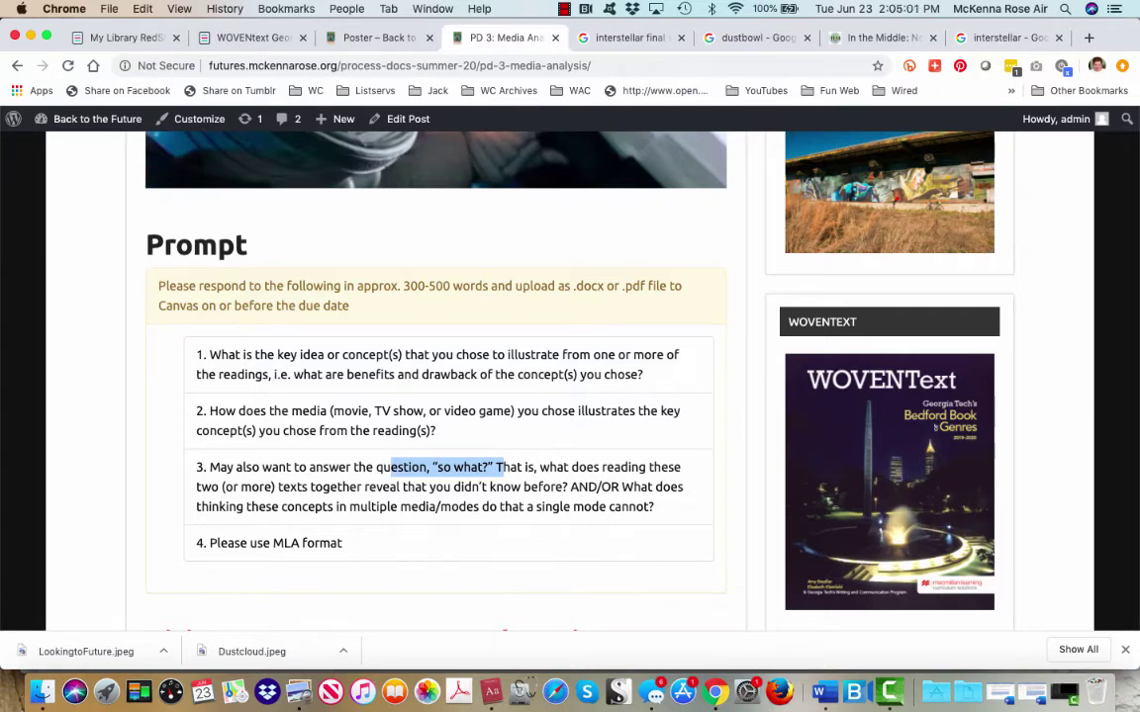
{"action": "key", "text": "super+Tab"}
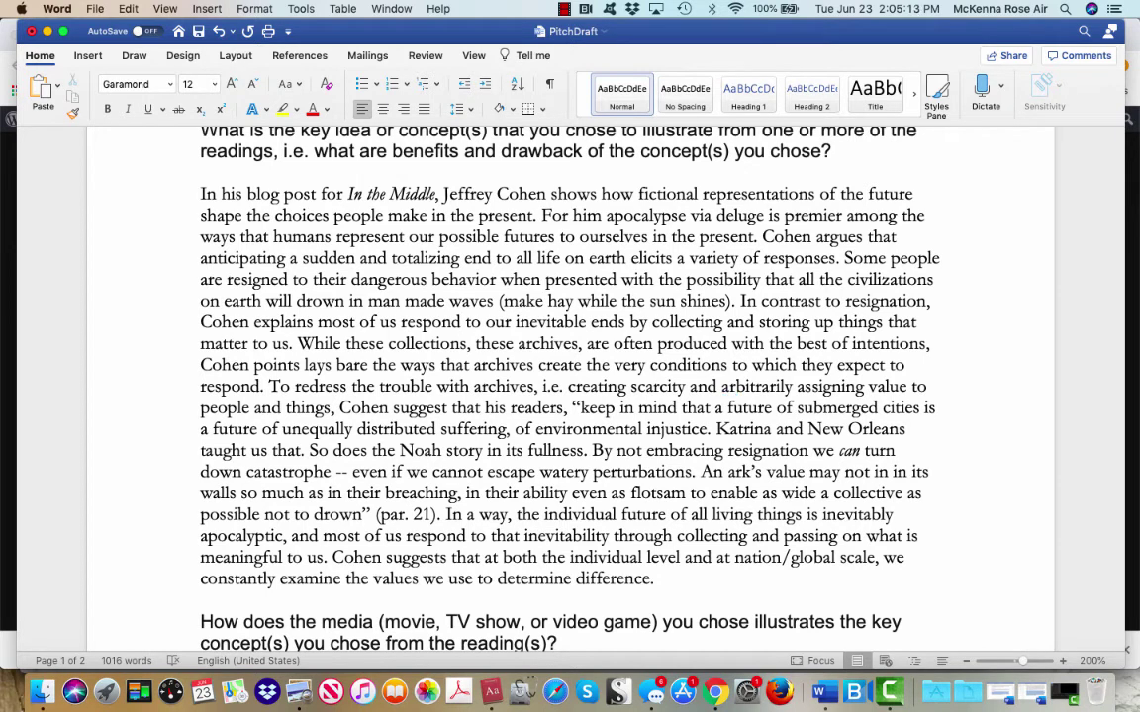
{"action": "scroll", "coordinate": [570, 386], "scroll_direction": "down", "scroll_amount": 5}
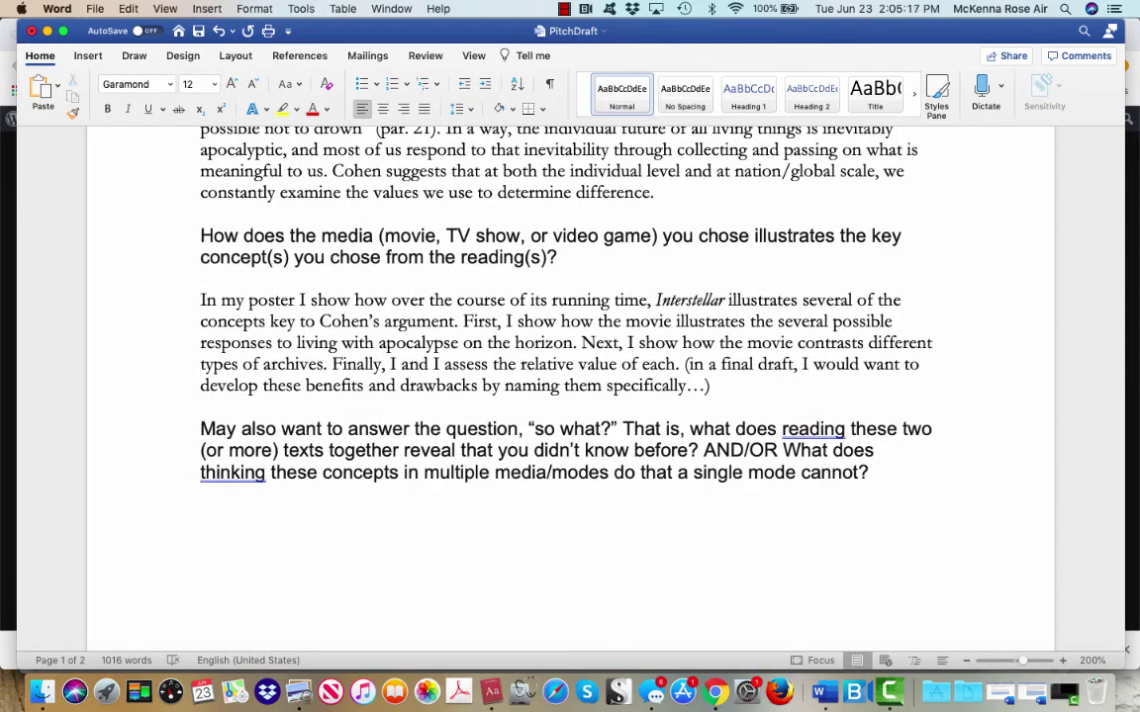
{"action": "key", "text": "super+Tab"}
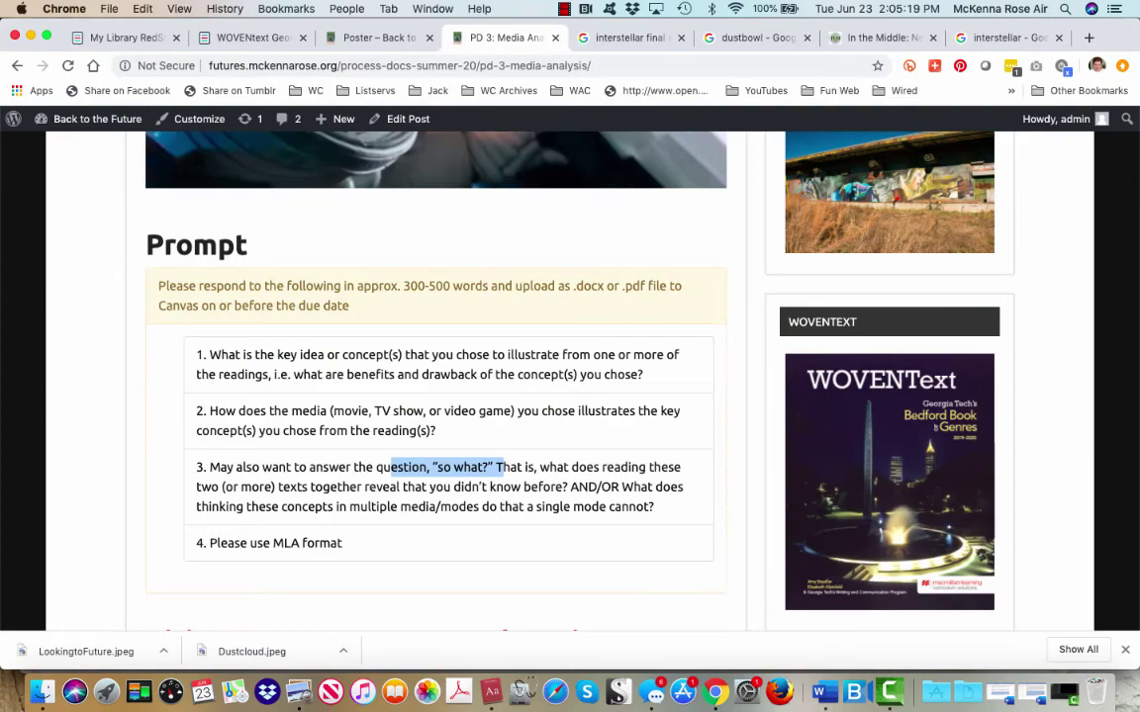